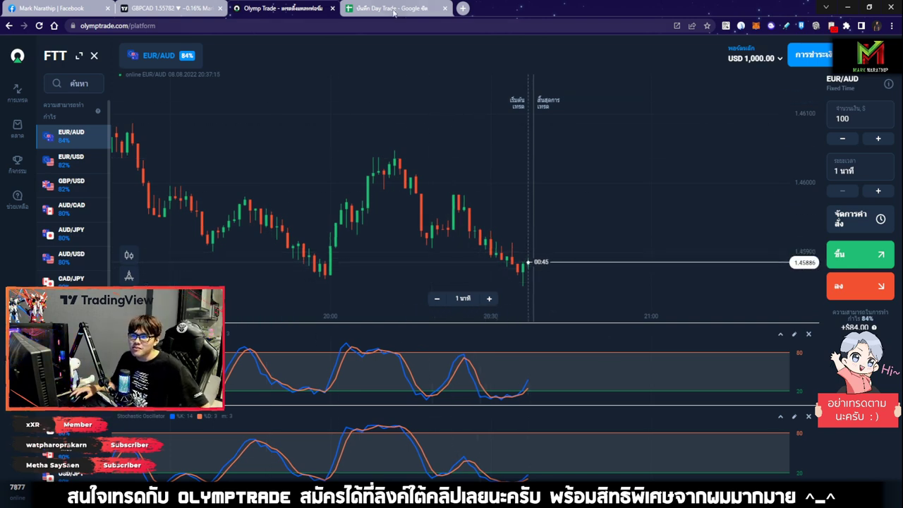
Switch to the Day Trade log spreadsheet and review today's profit, the fourth trade's Profit And Loss, and the next empty entries.
key(ctrl+Tab)
scroll(744, 303, up, 1)
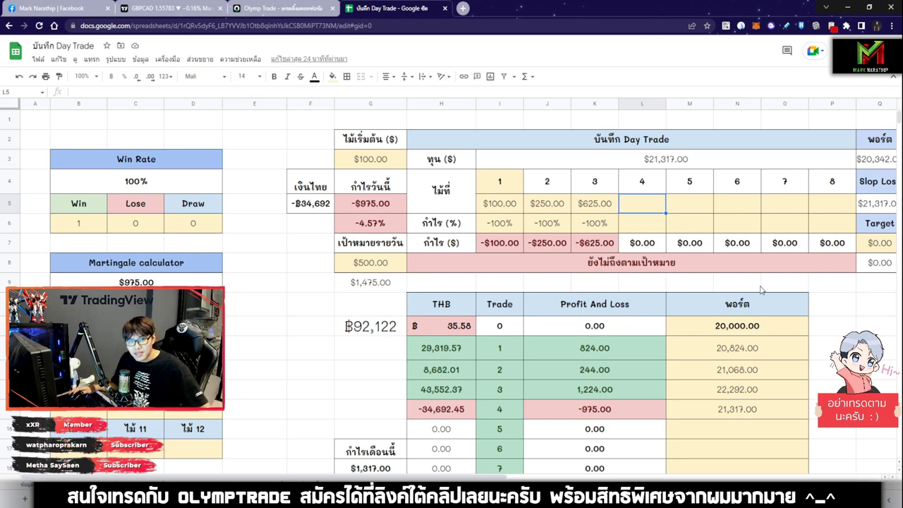
scroll(776, 352, down, 4)
scroll(652, 244, up, 1)
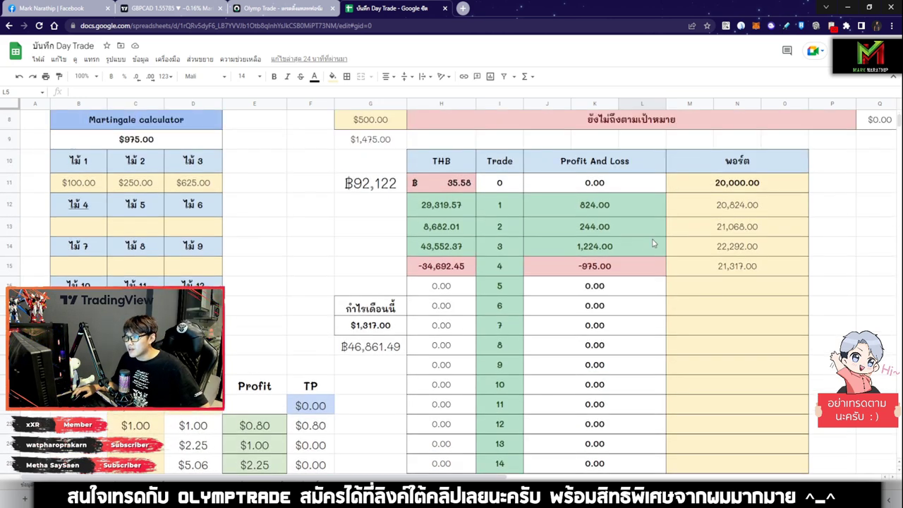
click(606, 267)
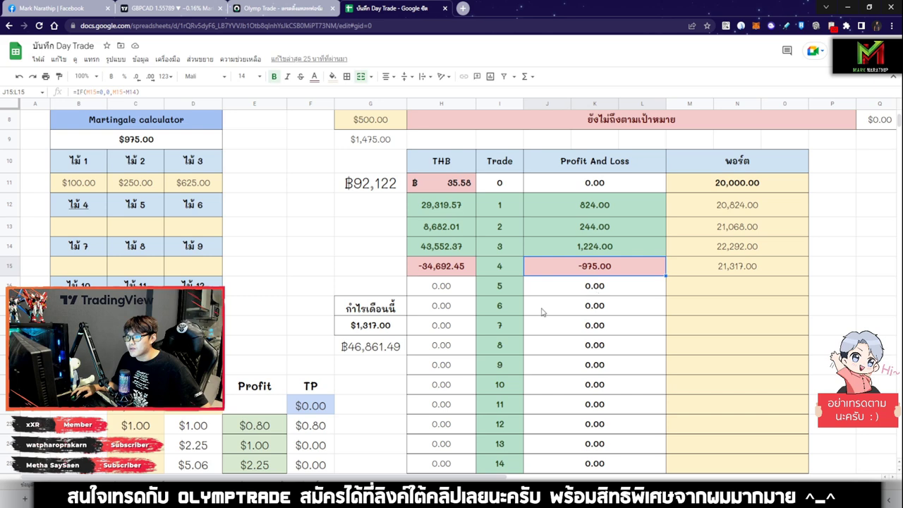
scroll(542, 312, up, 3)
click(385, 206)
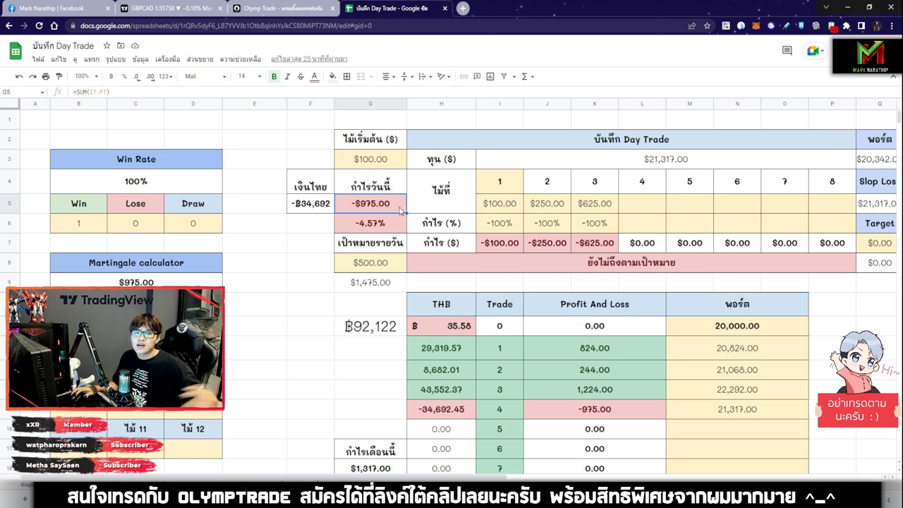
scroll(400, 210, down, 5)
click(564, 224)
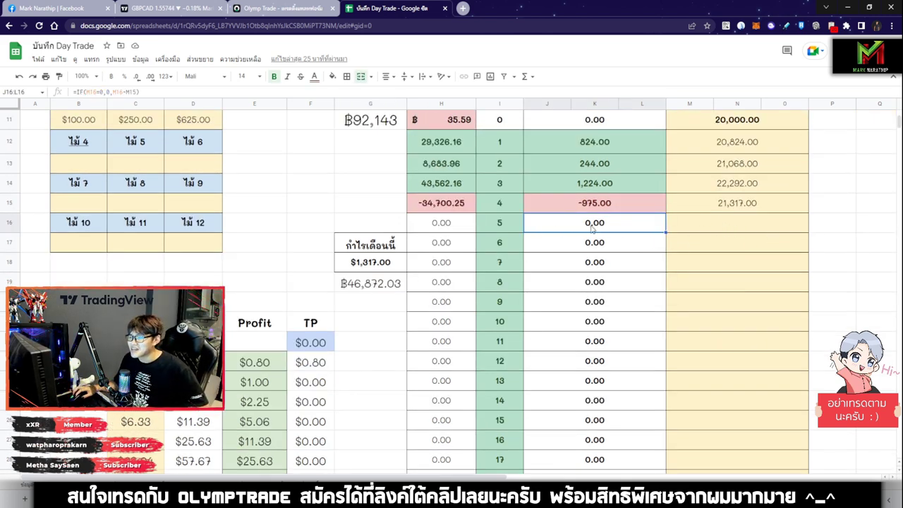
scroll(703, 291, up, 5)
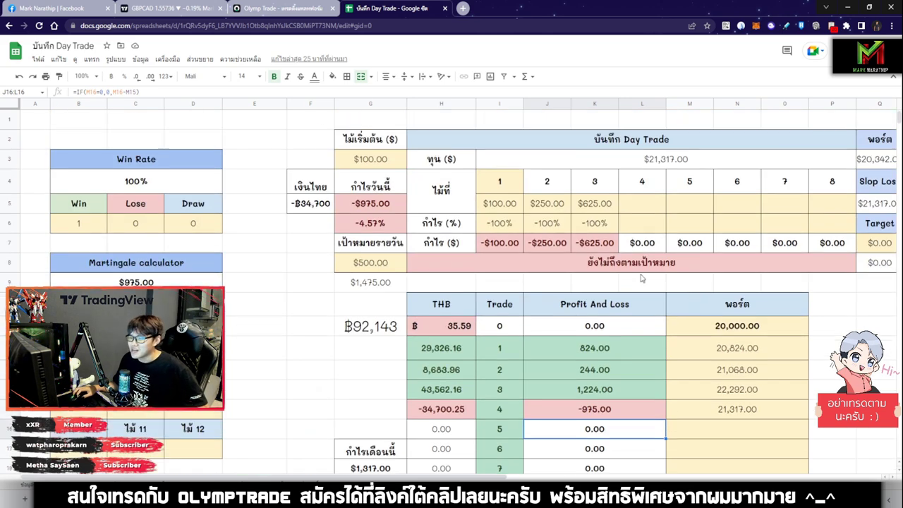
scroll(642, 279, down, 4)
click(604, 253)
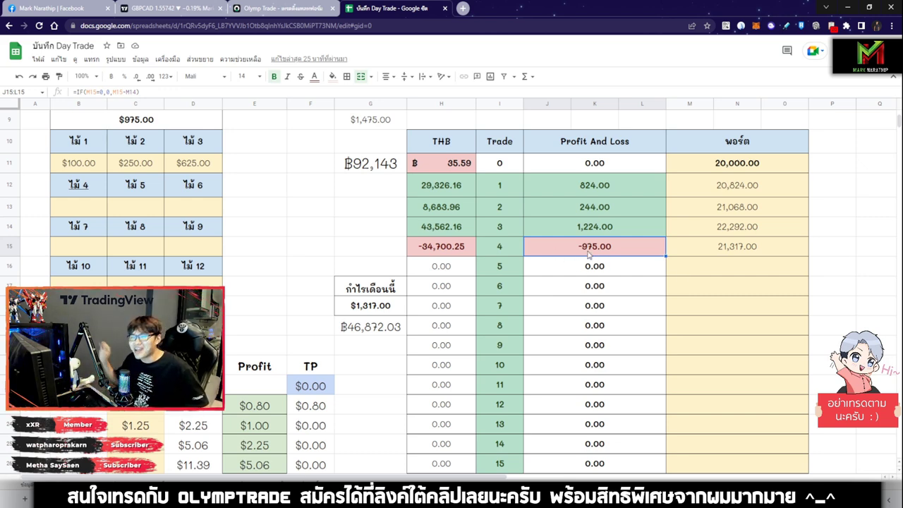
scroll(623, 257, up, 3)
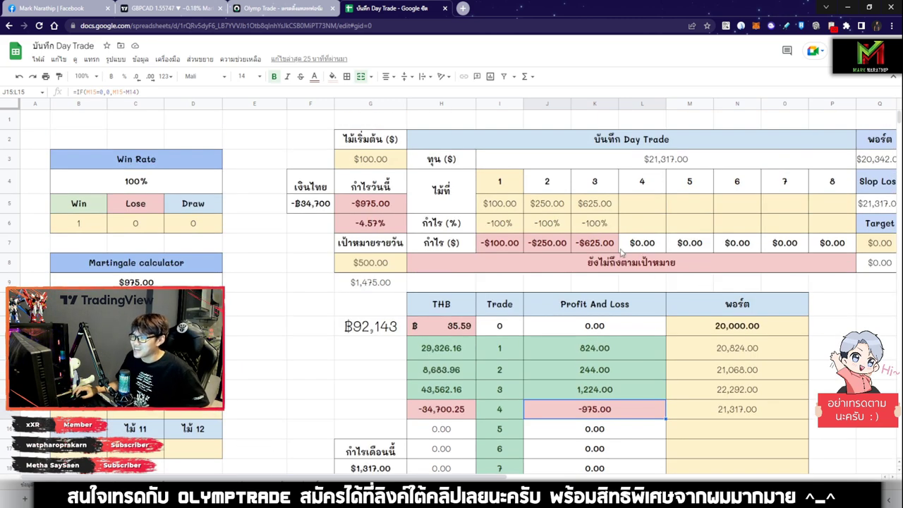
click(632, 205)
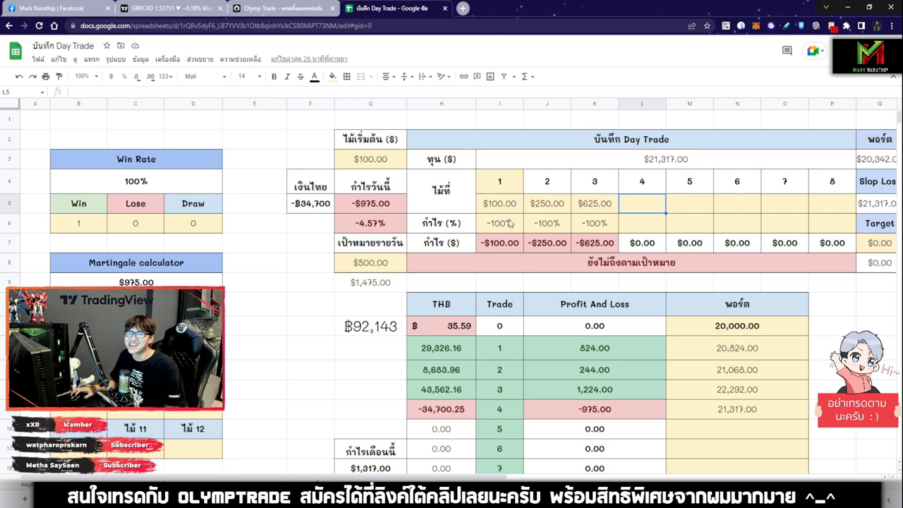
Return to the Olymp Trade EUR/AUD chart and draw a rectangle around the latest line crossover in the upper Stochastic Oscillator.
click(303, 8)
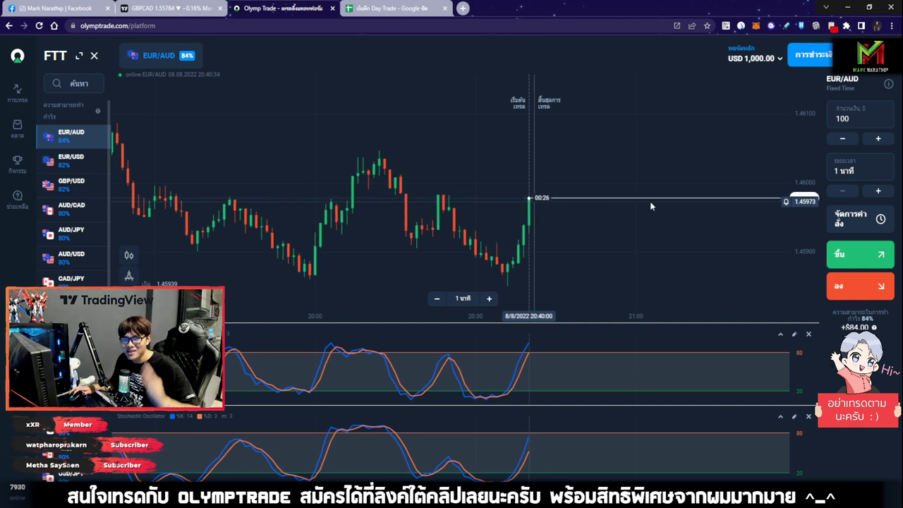
scroll(640, 242, down, 5)
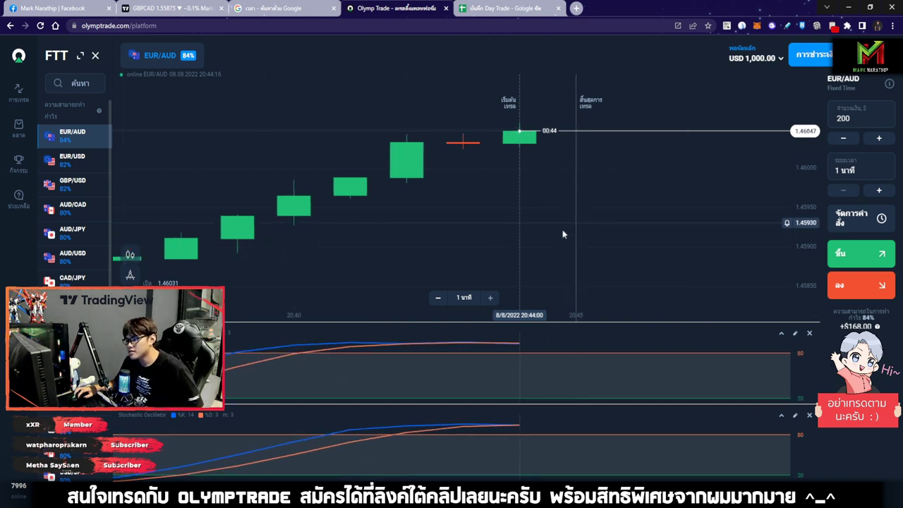
click(676, 70)
drag(483, 323, 545, 366)
click(695, 69)
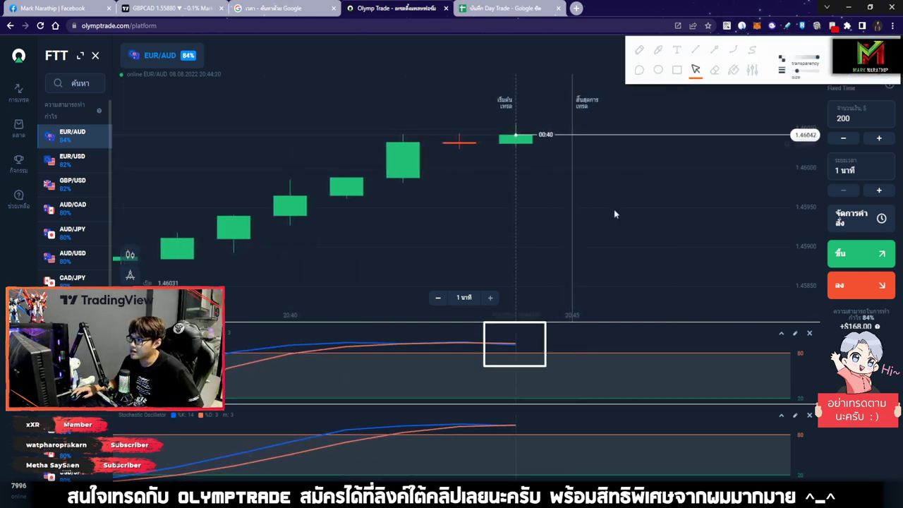
Examine the latest one-minute EUR/AUD candles against both Stochastic Oscillators, and check the trade amount without changing it.
scroll(534, 238, down, 3)
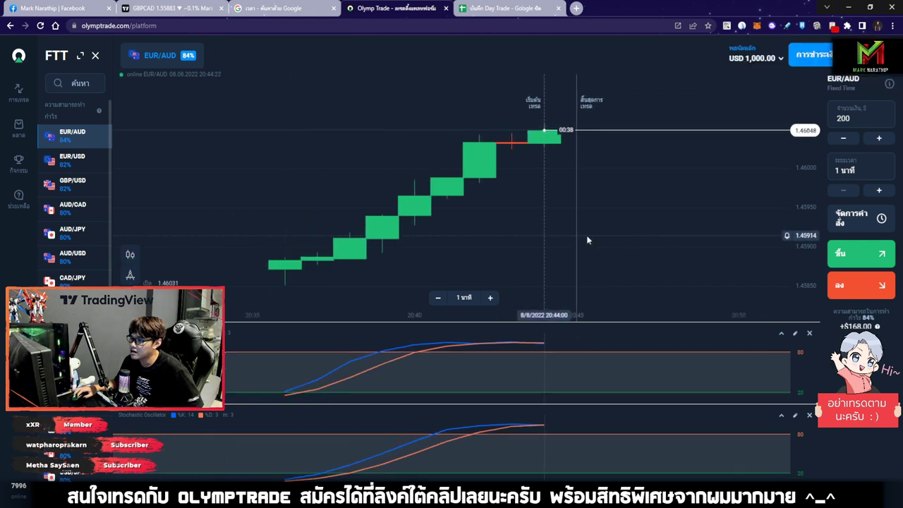
scroll(588, 233, down, 2)
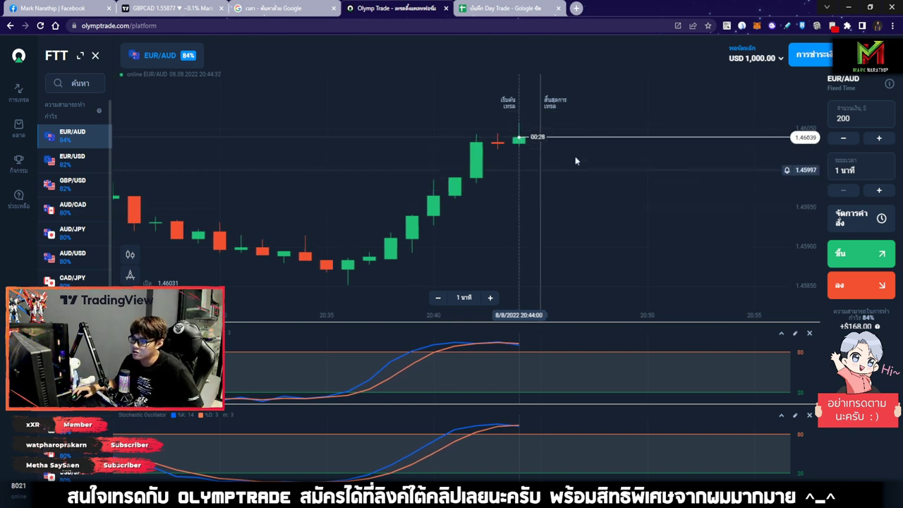
scroll(577, 224, down, 2)
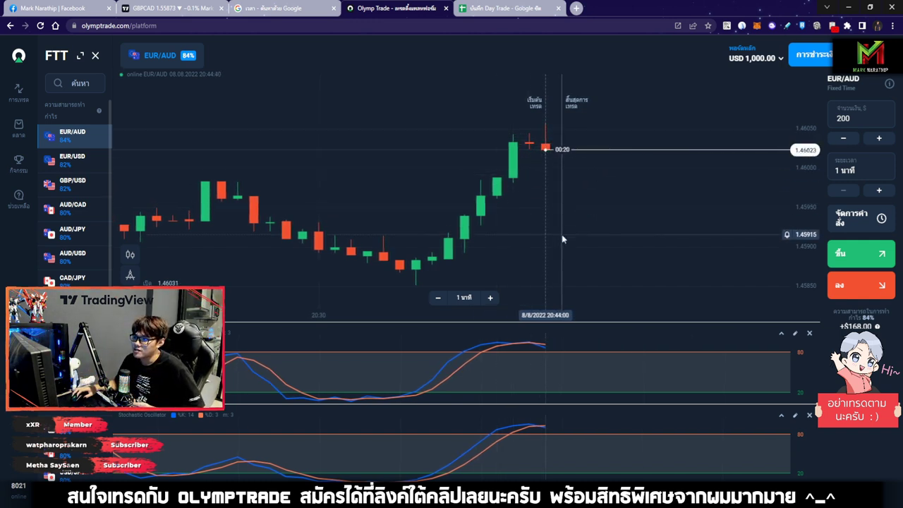
scroll(563, 189, up, 3)
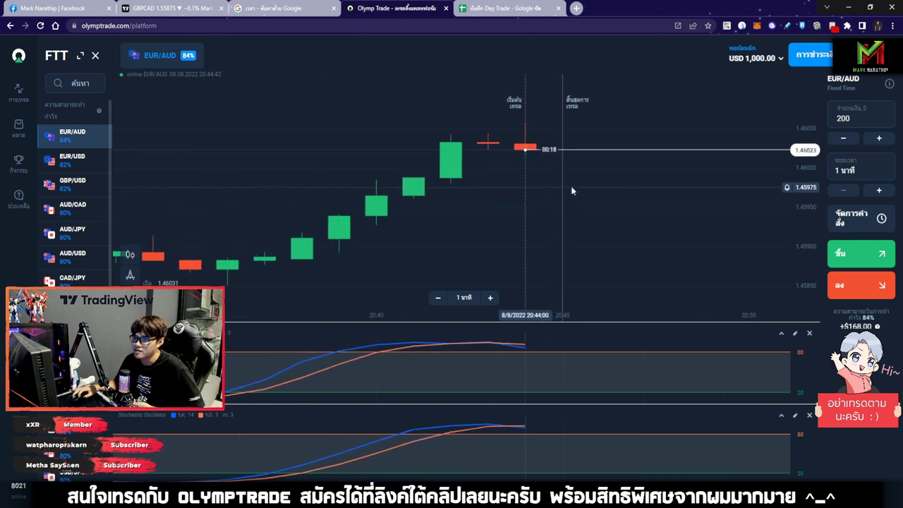
scroll(570, 191, up, 2)
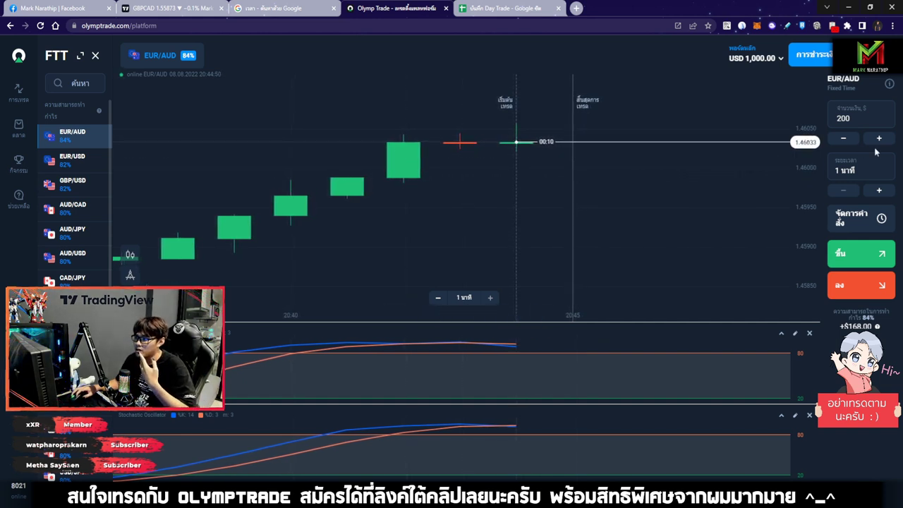
click(850, 119)
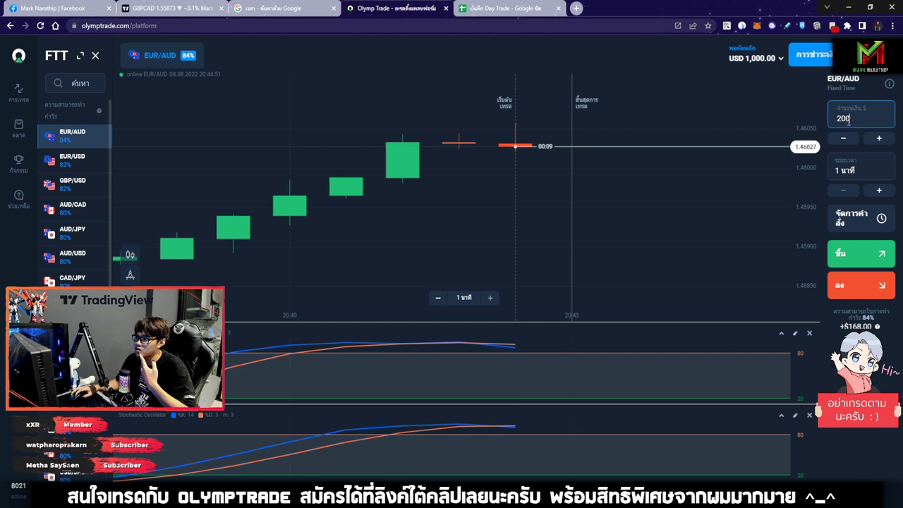
click(685, 150)
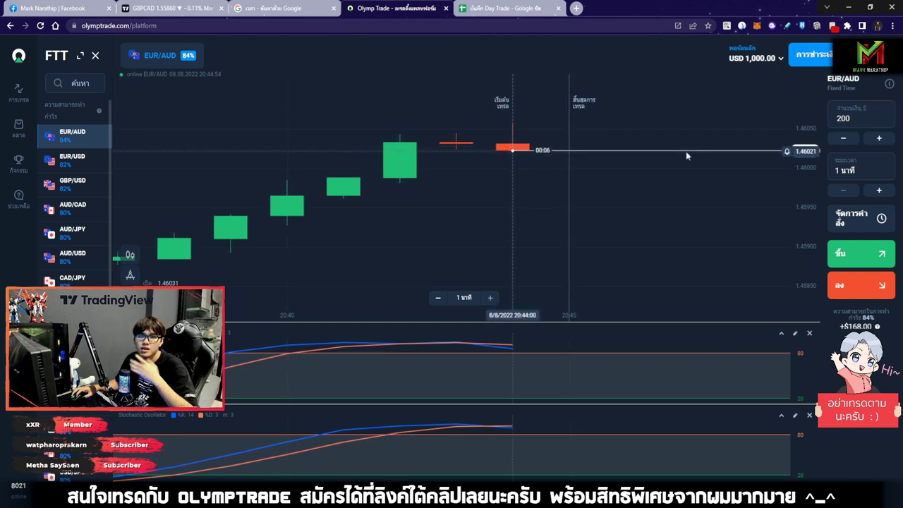
Compare the newest EUR/AUD candles with the preceding rise and the longer price history at closer and wider chart scales.
scroll(675, 150, down, 2)
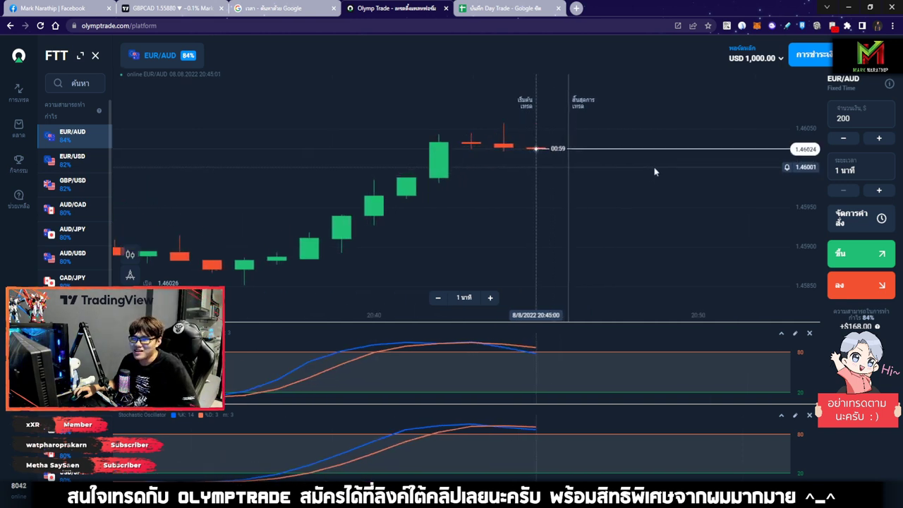
scroll(513, 203, up, 2)
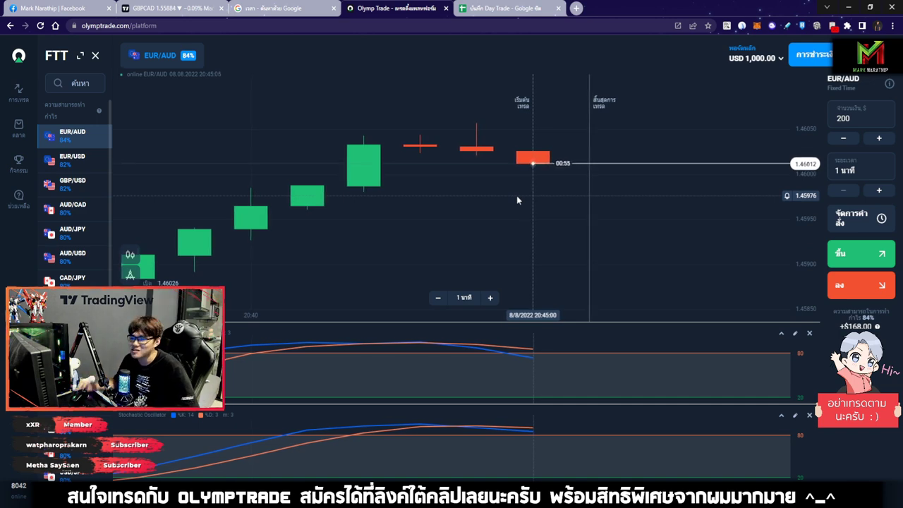
scroll(517, 200, down, 4)
scroll(517, 194, down, 2)
scroll(519, 192, up, 2)
scroll(522, 190, down, 2)
scroll(522, 189, up, 3)
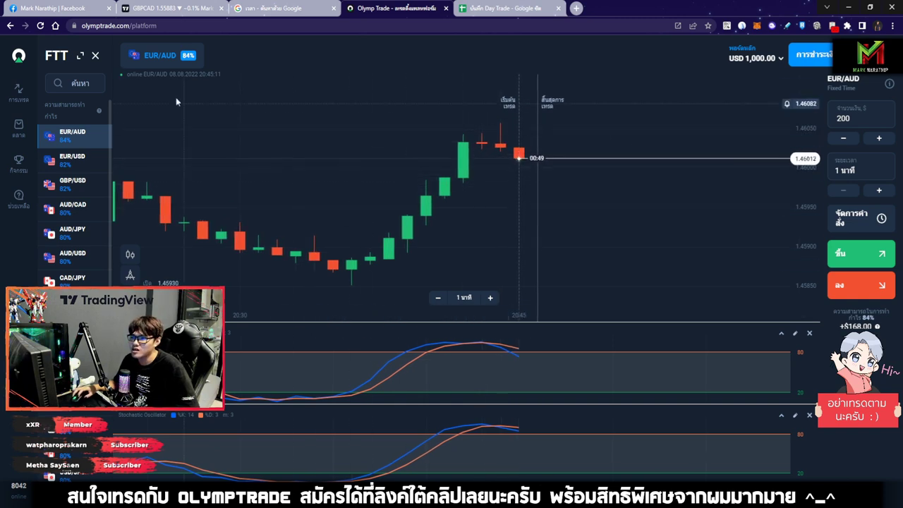
scroll(651, 225, down, 3)
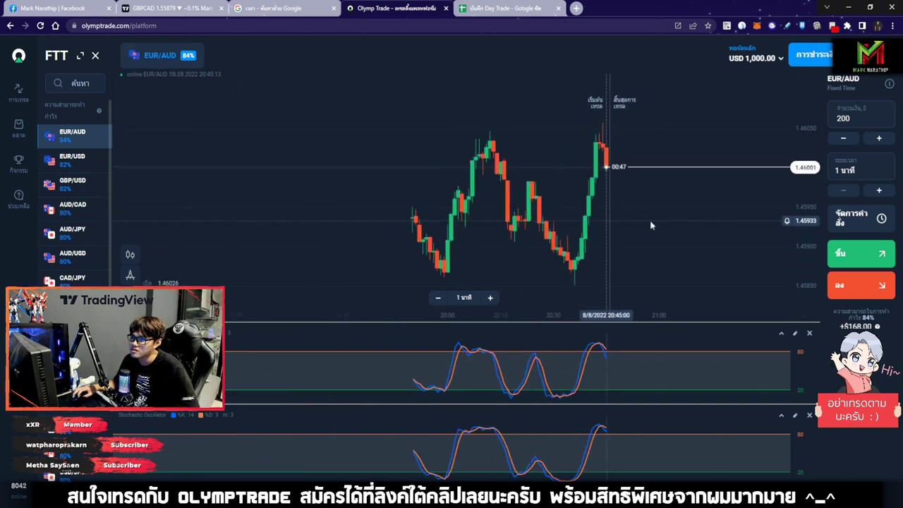
scroll(651, 225, up, 4)
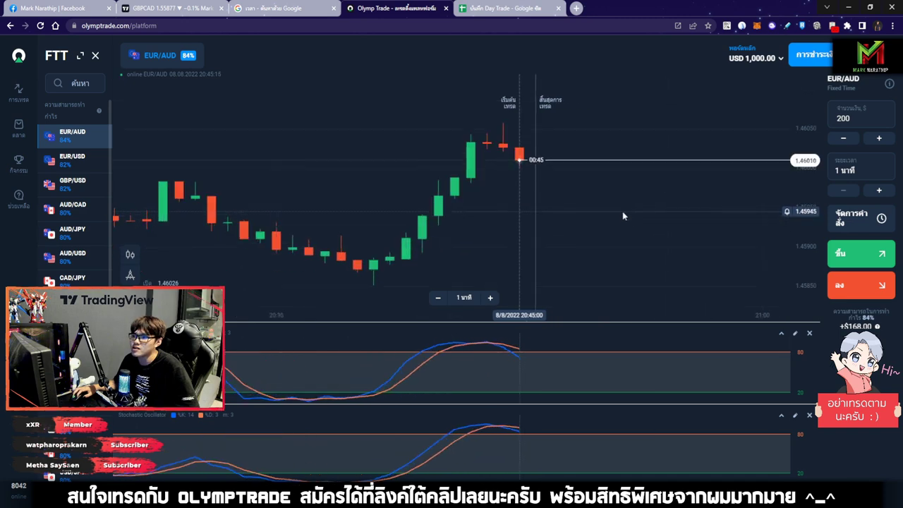
scroll(615, 187, up, 2)
scroll(615, 187, up, 2)
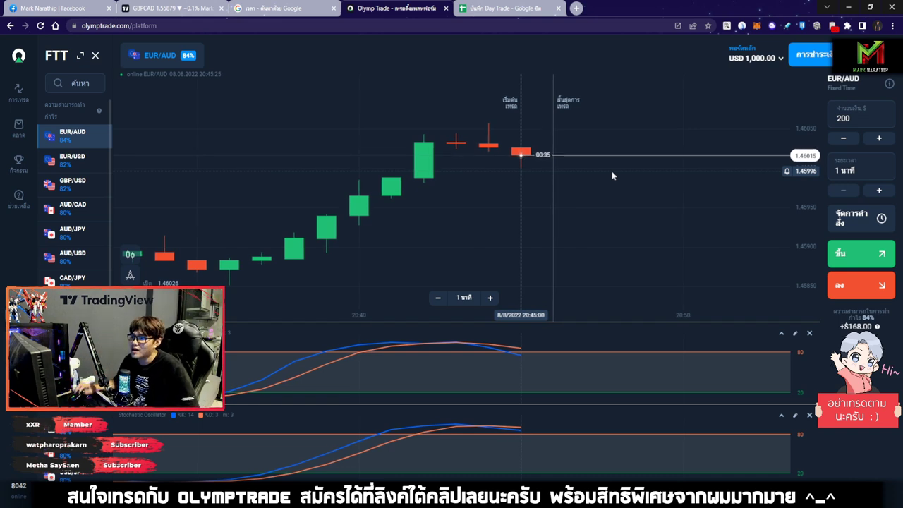
scroll(578, 183, down, 1)
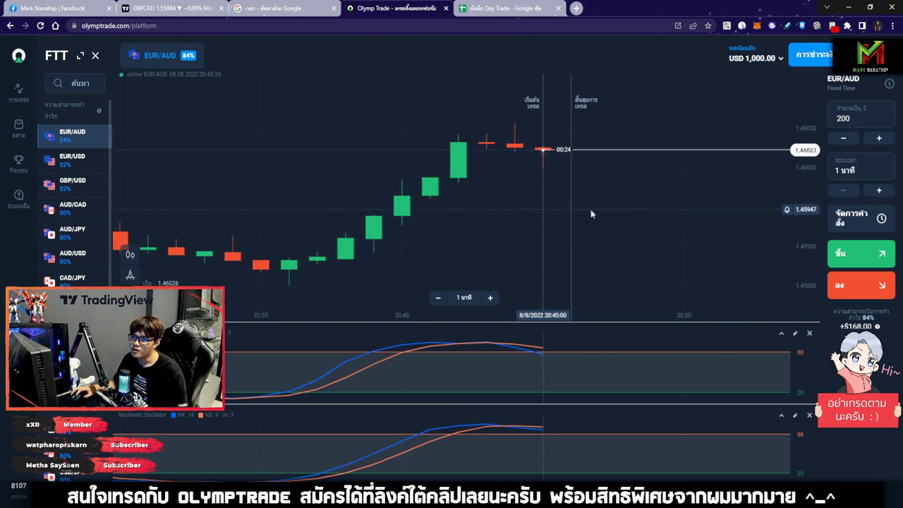
scroll(596, 207, down, 1)
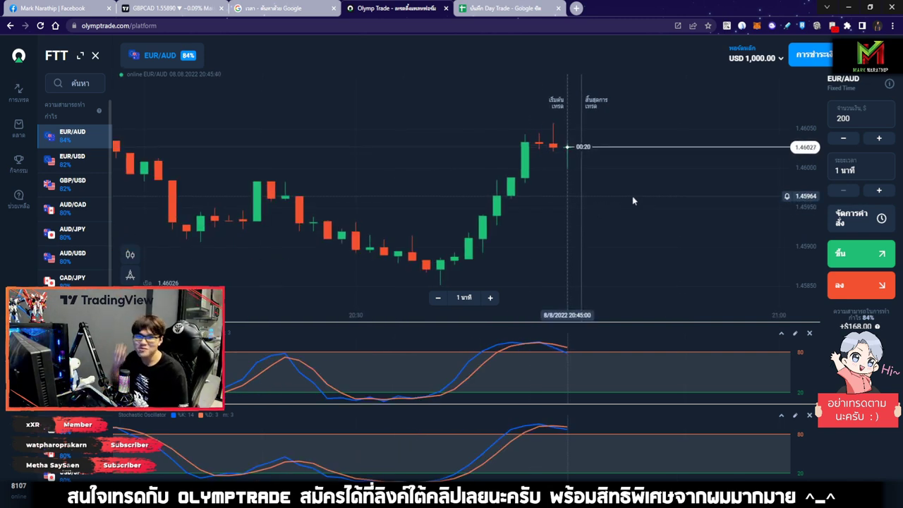
scroll(641, 192, up, 1)
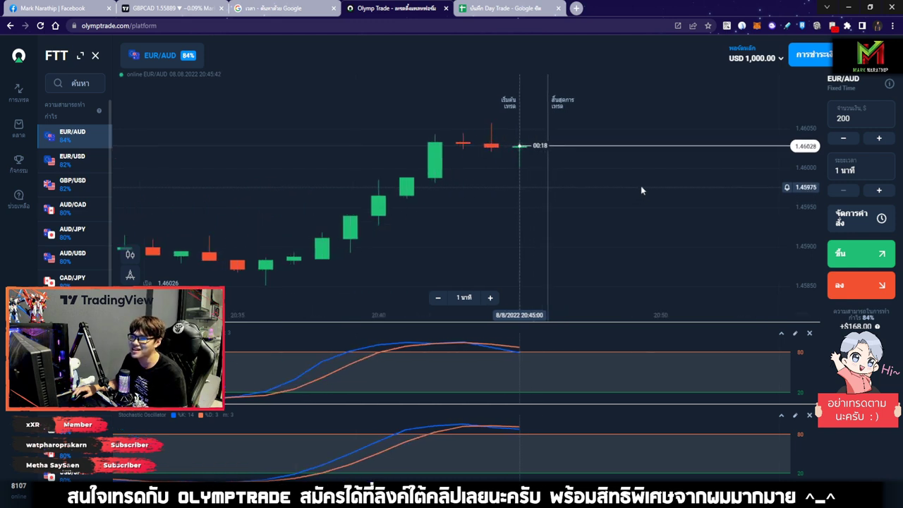
scroll(522, 158, up, 1)
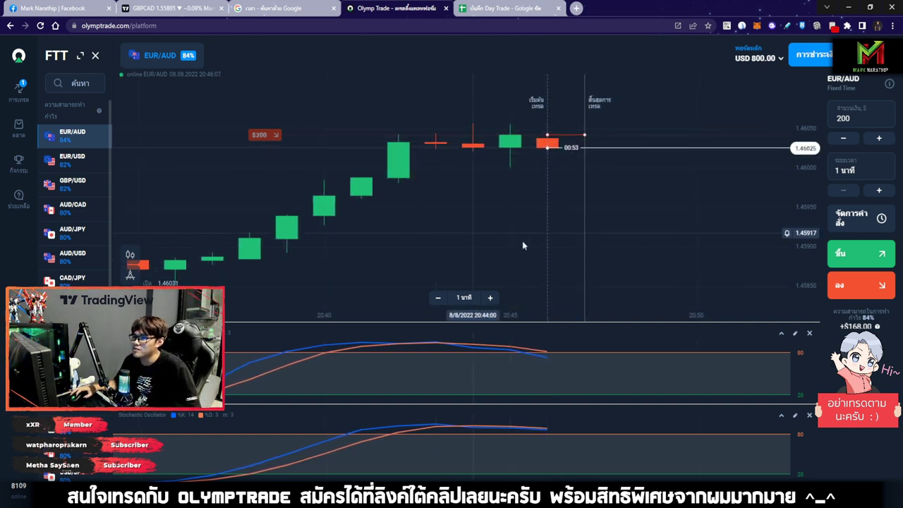
Draw a long downward arrow above the EUR/AUD price highs to mark the overall downtrend across the wider history.
scroll(663, 203, down, 10)
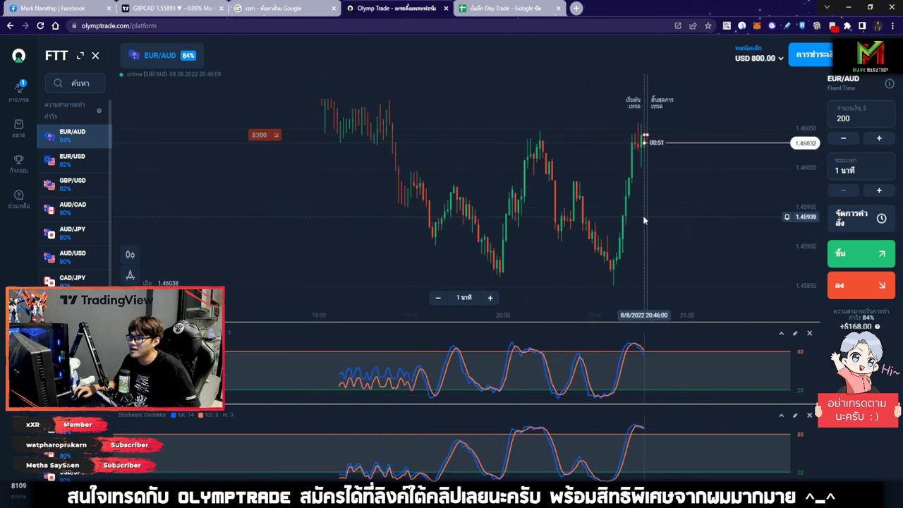
click(742, 25)
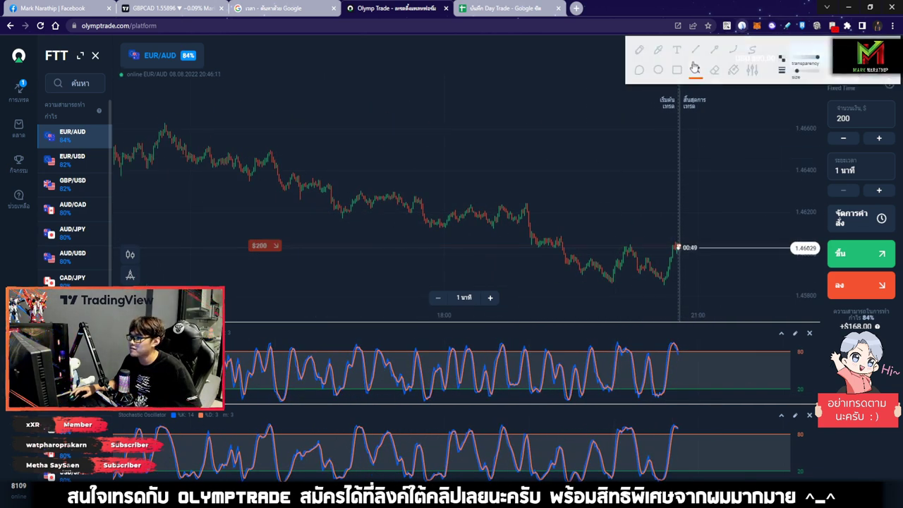
click(713, 50)
mouse_move(133, 110)
mouse_down()
mouse_move(729, 206)
mouse_move(727, 226)
mouse_up()
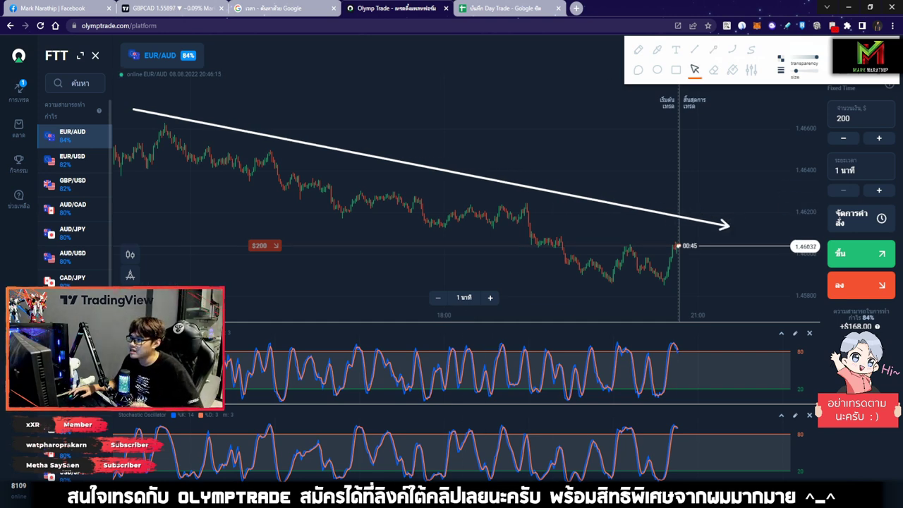
click(694, 69)
Draw an upward arrow along the recent EUR/AUD rise and several downward arrows from the latest candles to mark the expected drop.
scroll(636, 227, up, 5)
click(713, 50)
drag(549, 71, 734, 220)
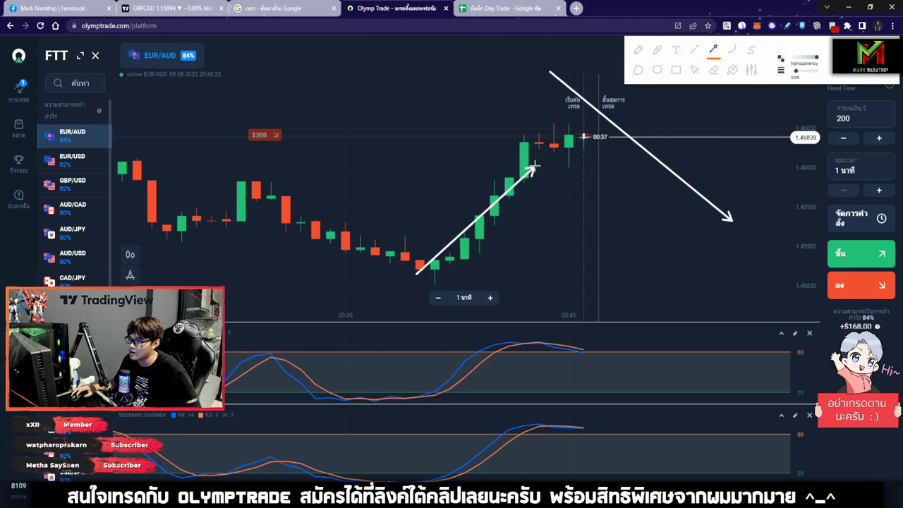
drag(533, 168, 549, 137)
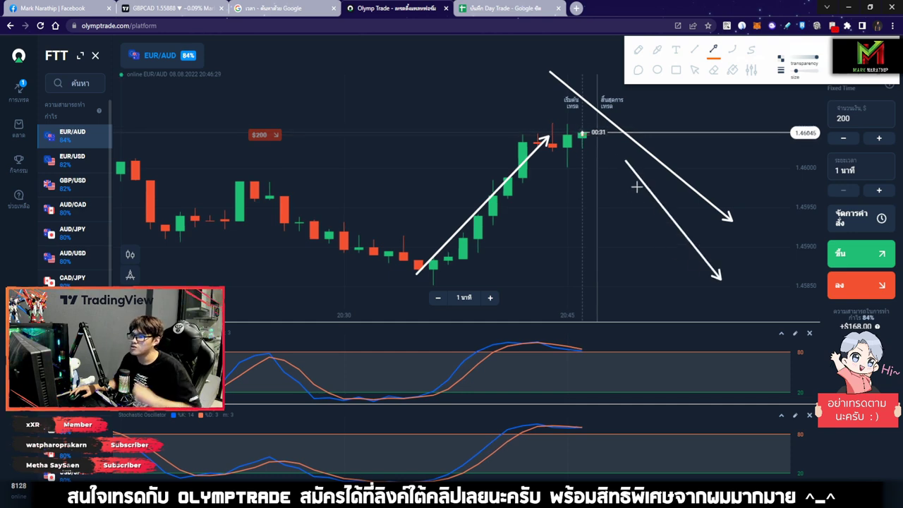
drag(550, 55, 665, 150)
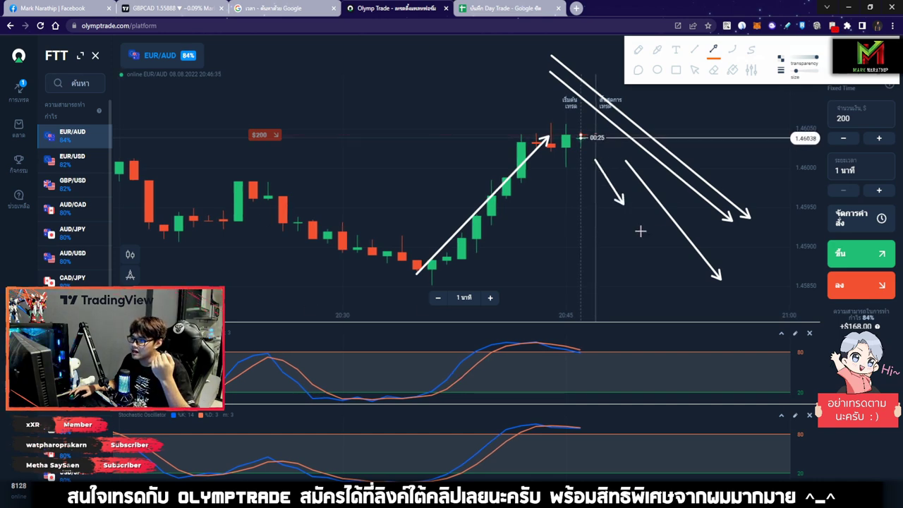
Draw more downward arrows around the EUR/AUD rise and box the latest line crossing on the upper Stochastic Oscillator.
drag(596, 161, 702, 295)
drag(522, 325, 599, 374)
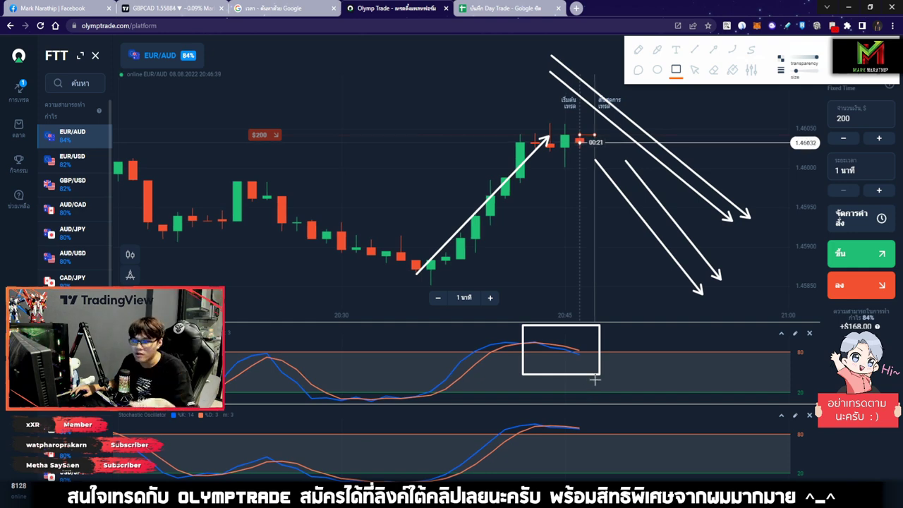
click(713, 50)
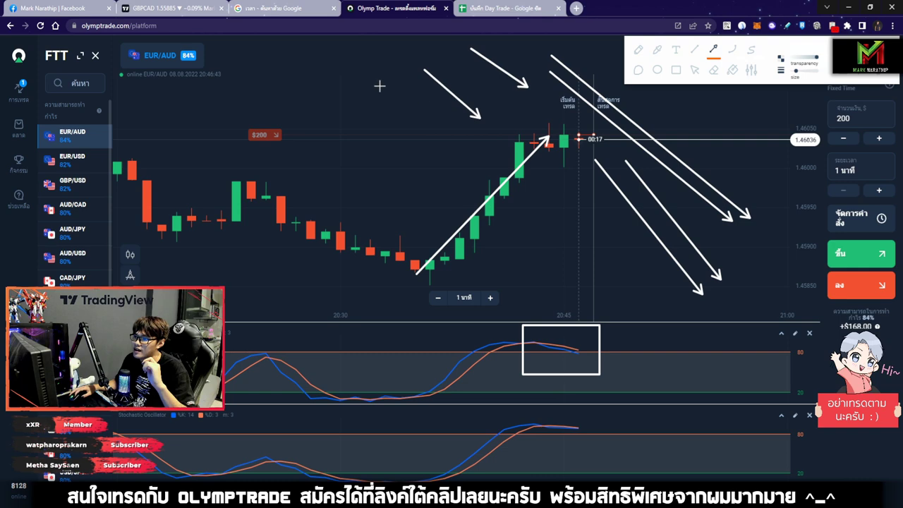
drag(380, 88, 449, 148)
drag(337, 130, 422, 181)
Clear the chart drawings and follow the current EUR/AUD candle until the $200 downward trade expires.
click(694, 70)
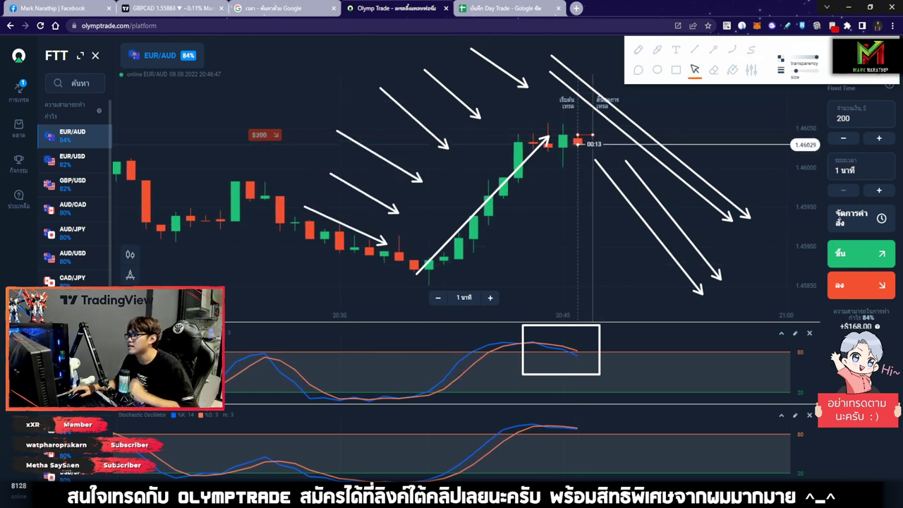
key(Escape)
scroll(622, 169, up, 2)
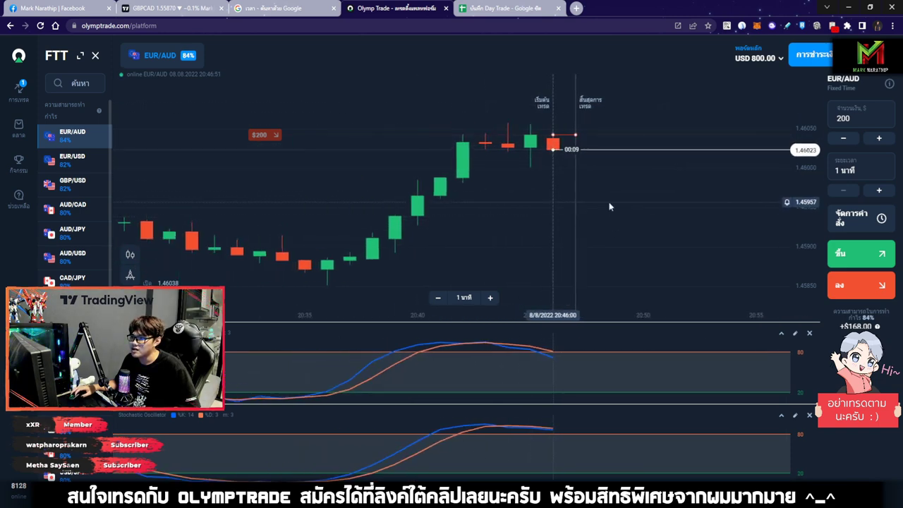
scroll(600, 173, down, 1)
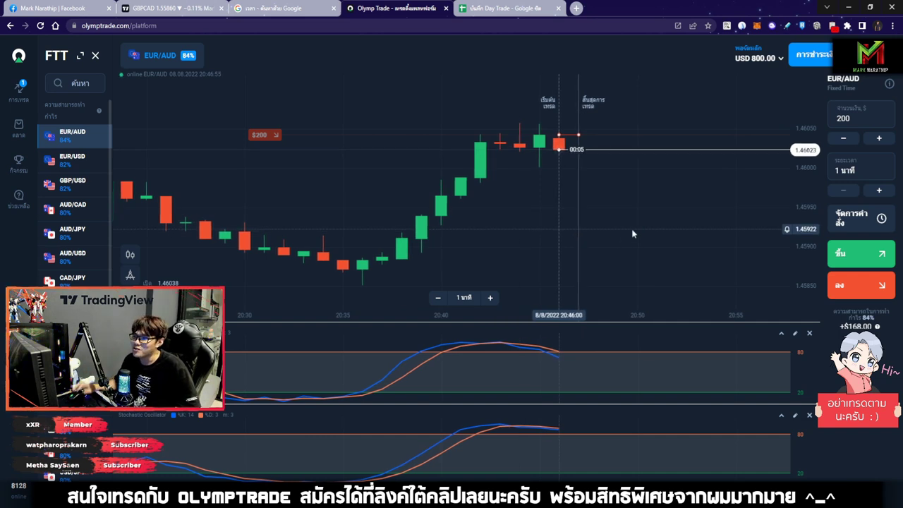
drag(594, 177, 534, 196)
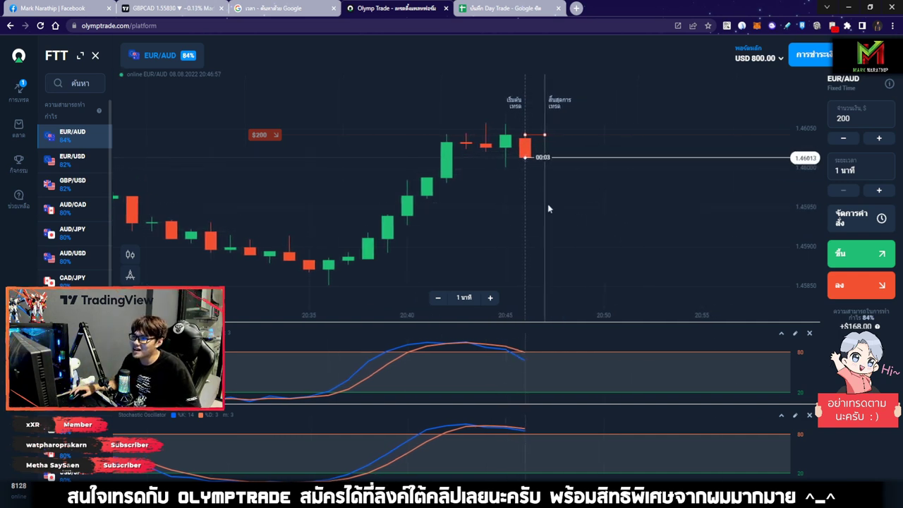
scroll(557, 201, down, 1)
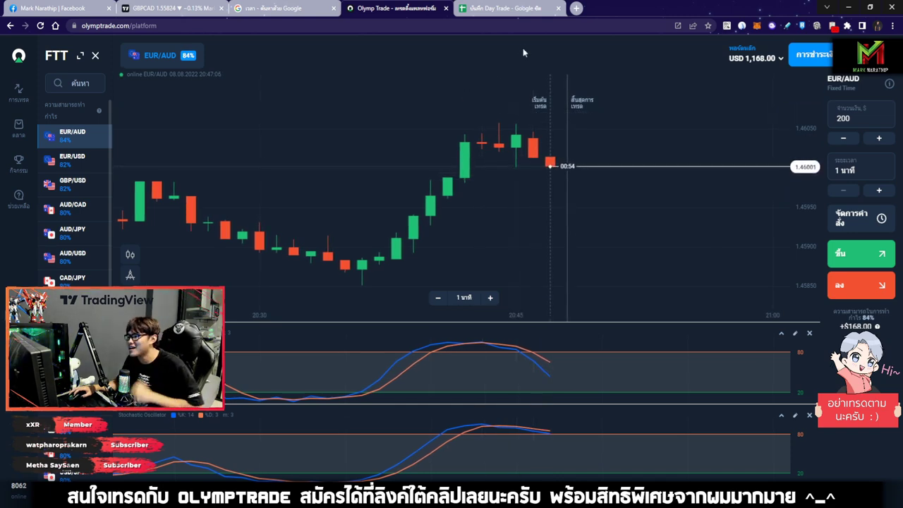
Switch to the Day Trade log in Google Sheets and record trade 4 with a 200 stake and an 84% profit.
click(504, 8)
text(200)
key(Return)
text(84)
key(Return)
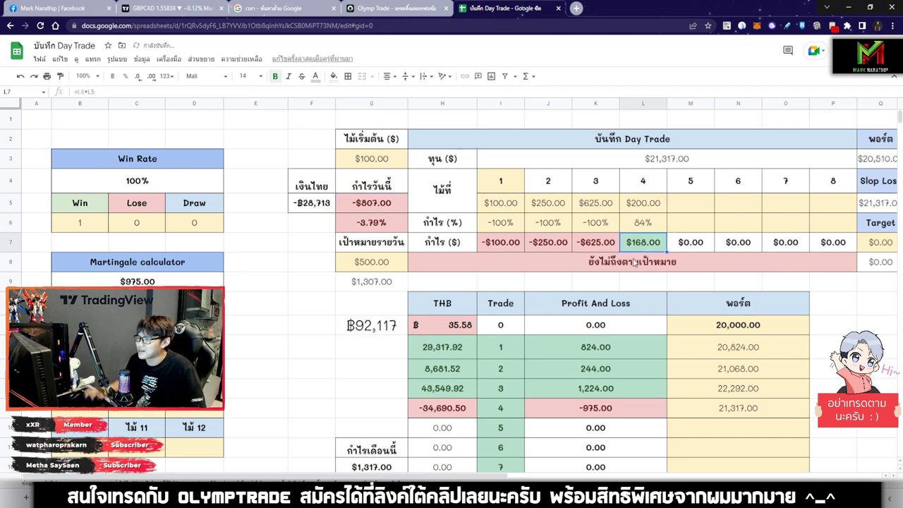
Check the Olymp Trade account balance, and review the log's trade 4 profit, the latest Profit And Loss entry and today's profit.
click(682, 205)
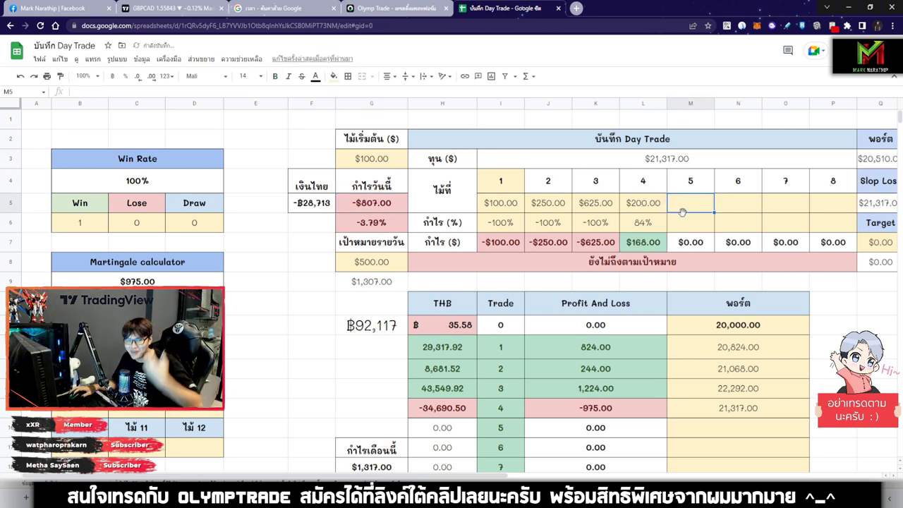
click(385, 12)
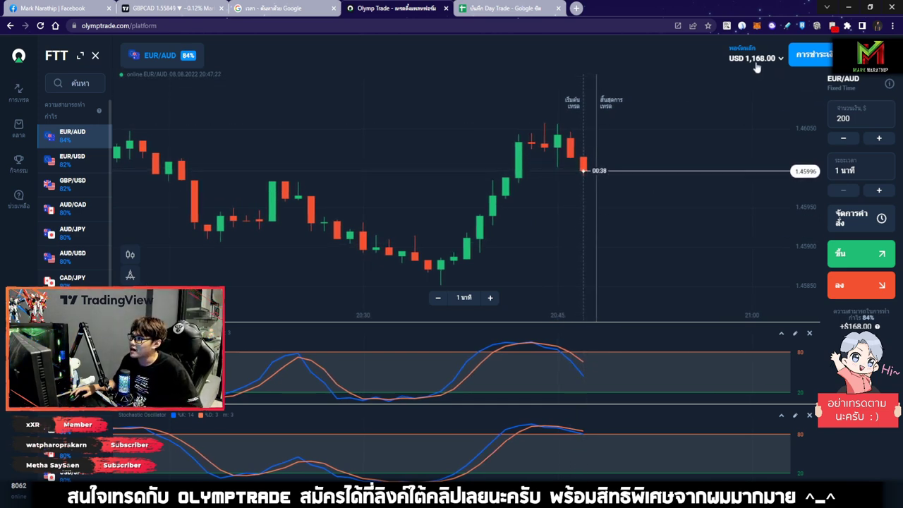
click(494, 8)
click(648, 242)
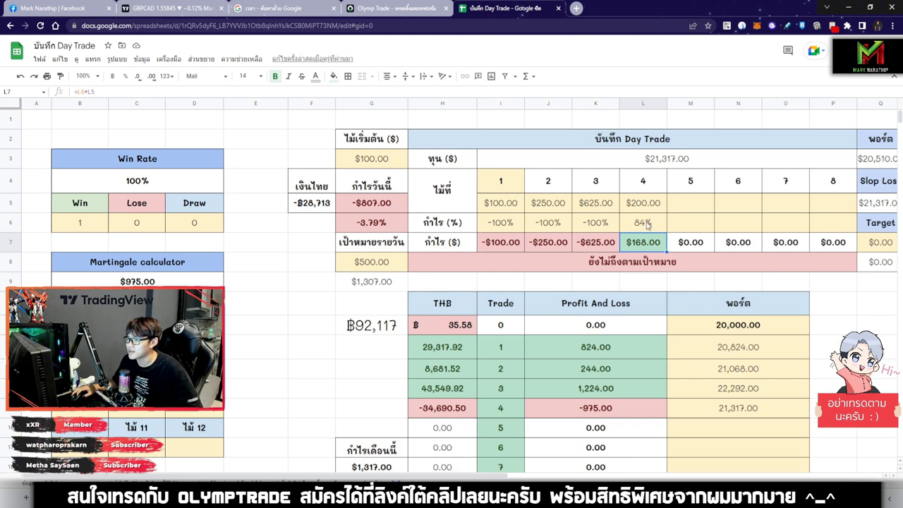
scroll(643, 201, down, 3)
click(565, 248)
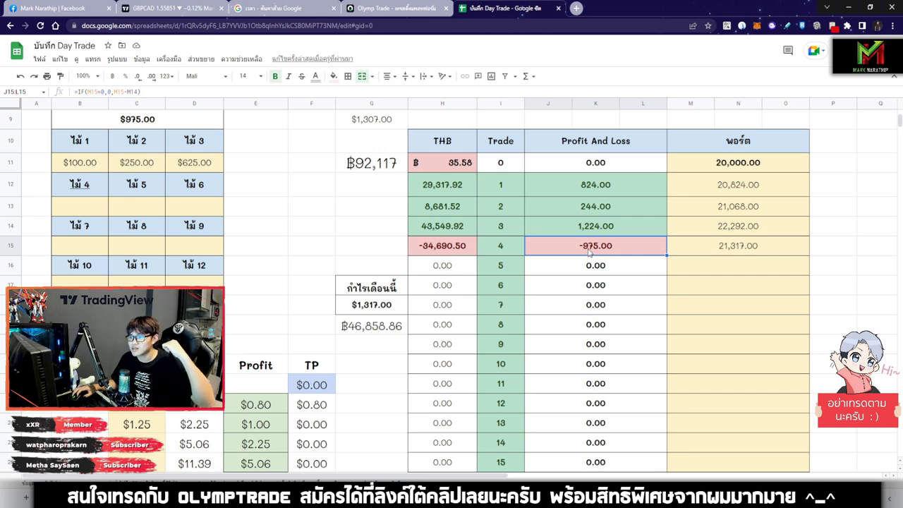
scroll(550, 233, up, 3)
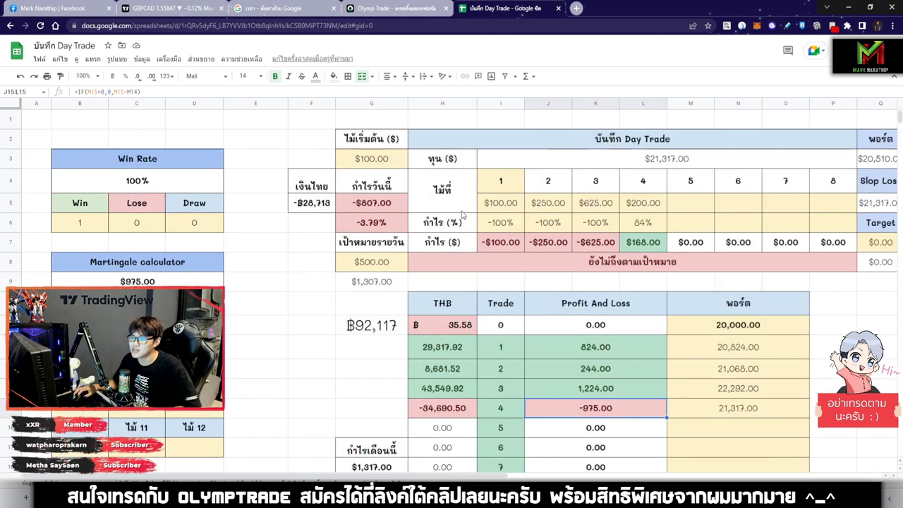
click(392, 206)
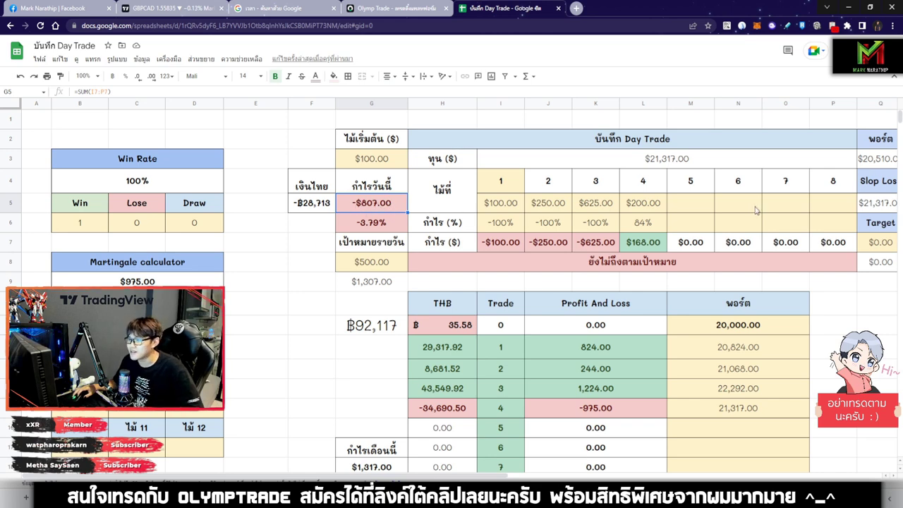
Enter 200 as the stake for trade 5 in the Day Trade log.
click(683, 207)
text(200)
key(Return)
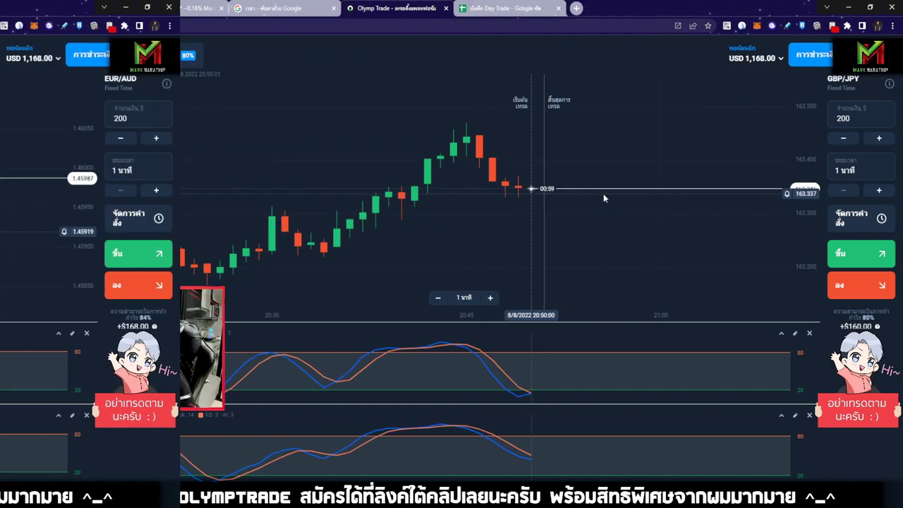
Look over the GBP/JPY chart on Olymp Trade, check the current time in the Google results, and return to the chart.
scroll(607, 148, up, 3)
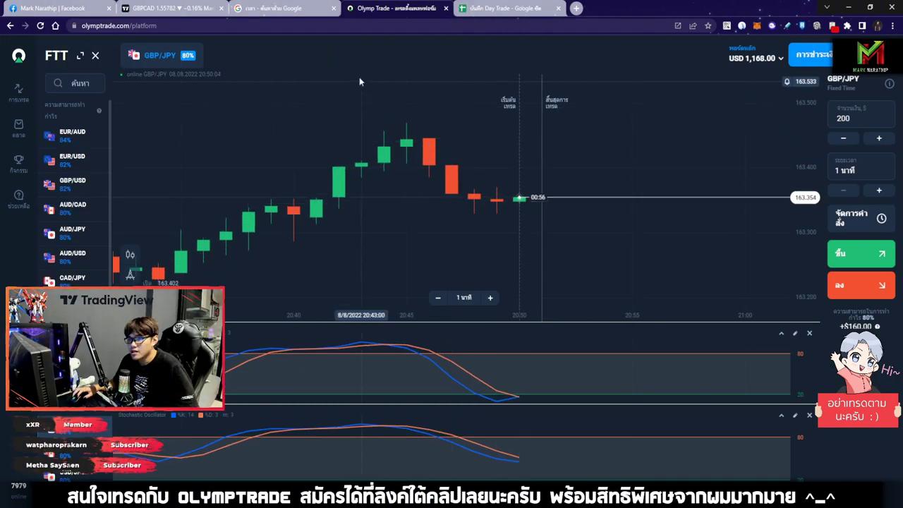
click(269, 6)
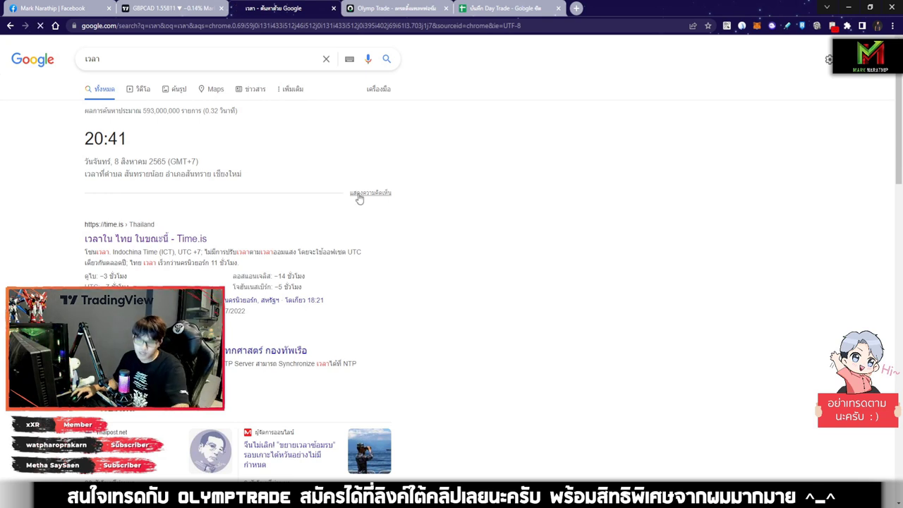
drag(172, 139, 21, 141)
click(286, 152)
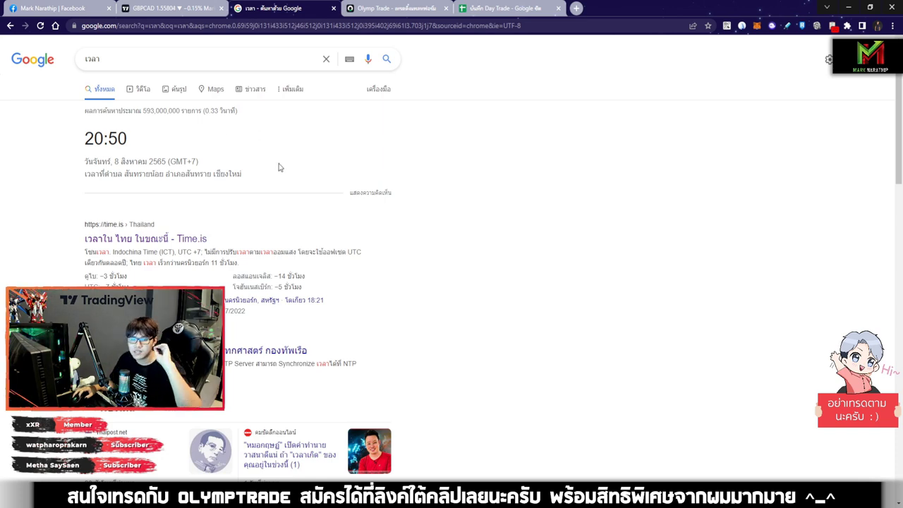
key(ctrl+Tab)
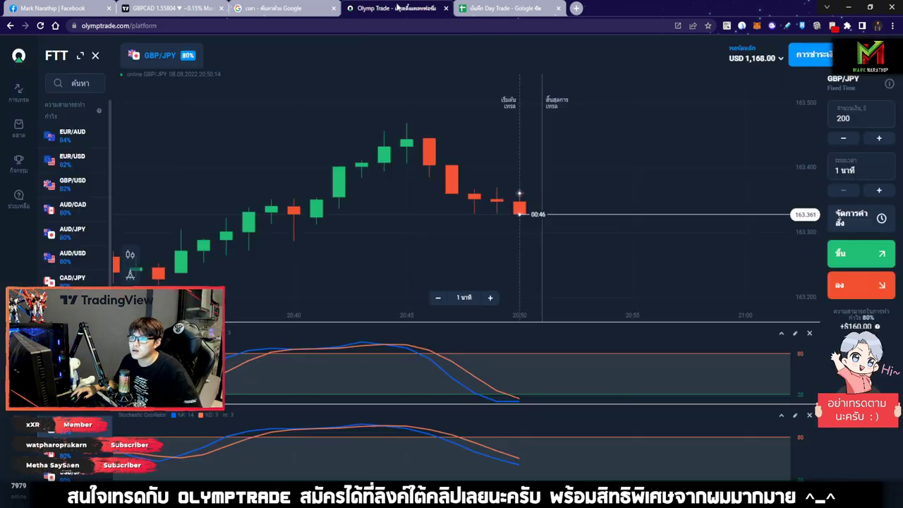
Box the GBP/JPY price movement from the low after 18:00 to the latest candles, and clear the drawing.
scroll(580, 212, down, 6)
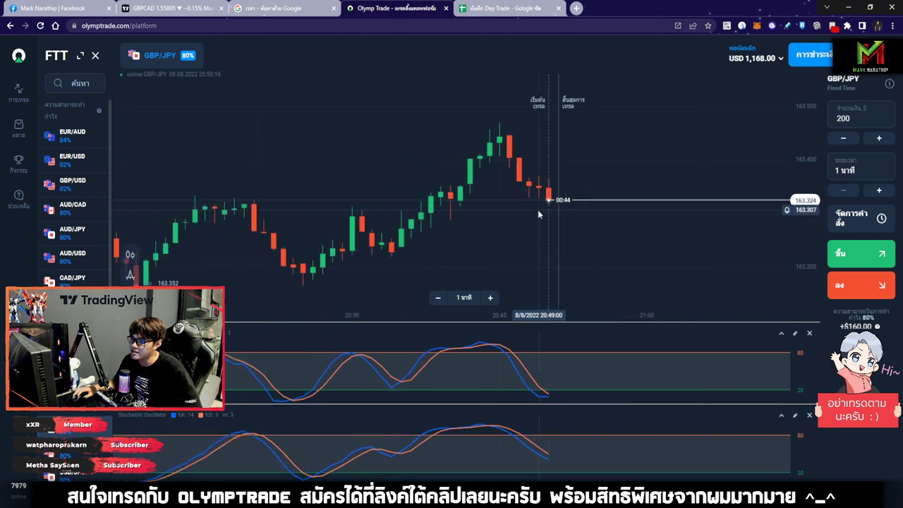
scroll(515, 224, up, 3)
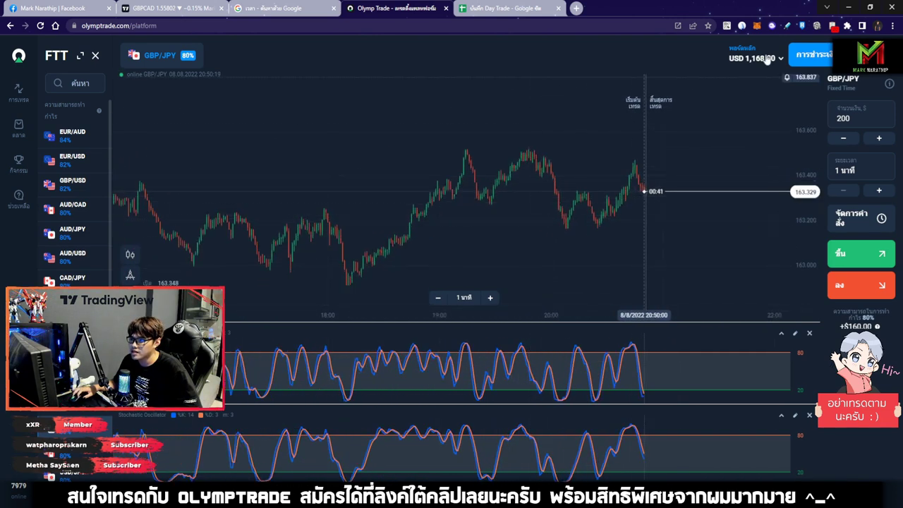
click(742, 25)
mouse_move(340, 286)
mouse_down()
mouse_move(689, 141)
mouse_move(685, 113)
mouse_up()
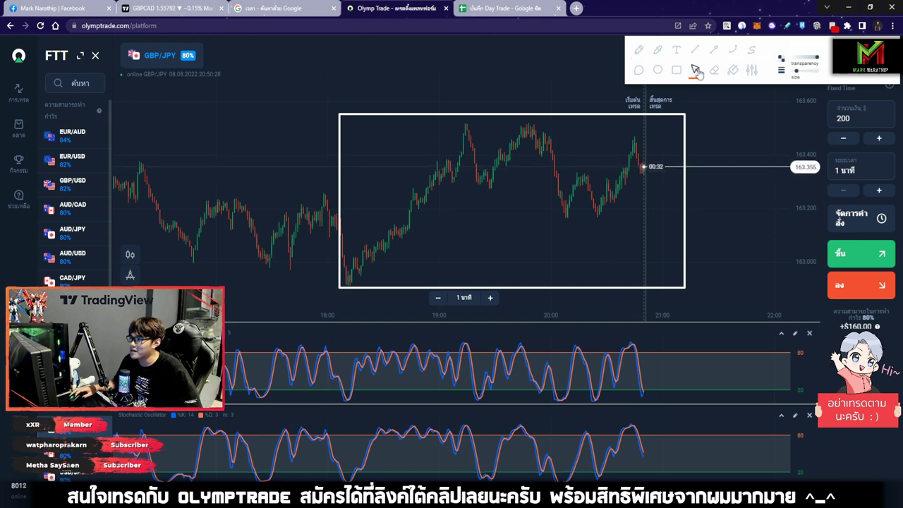
key(Escape)
Examine the latest GBP/JPY candles and both Stochastic Oscillators, and open a $200 one-minute upward trade near the 20:52 candle's close.
scroll(638, 223, up, 3)
scroll(637, 223, up, 5)
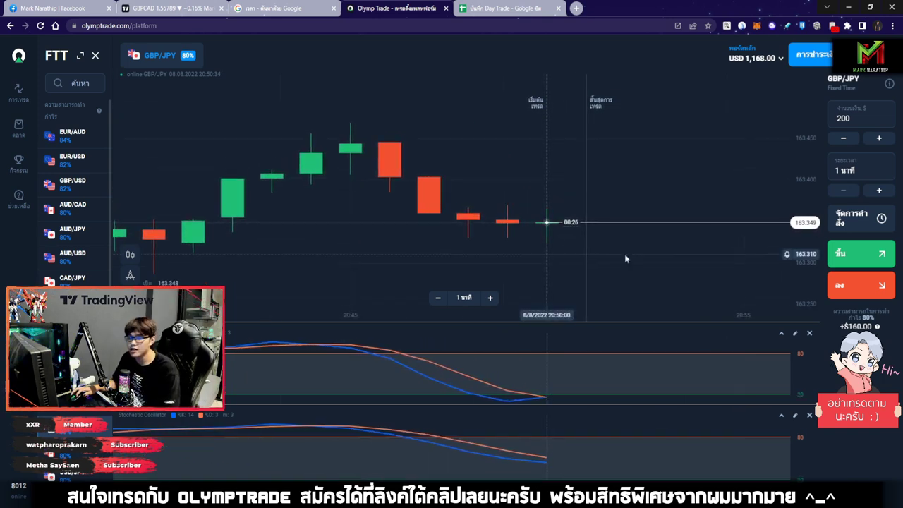
scroll(626, 256, down, 3)
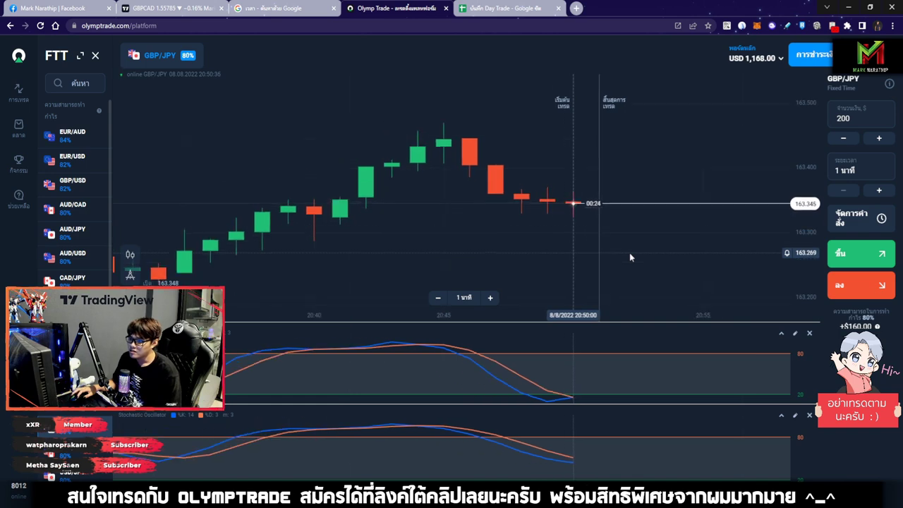
scroll(630, 257, down, 3)
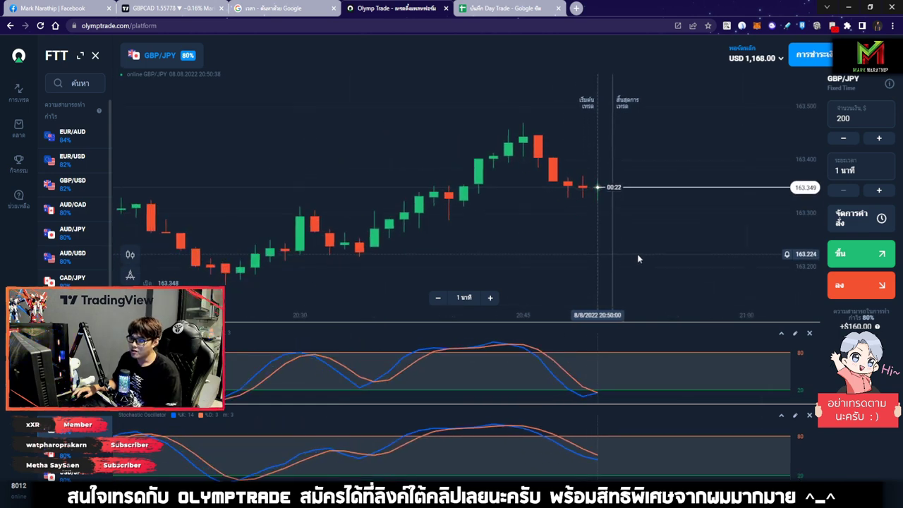
scroll(637, 258, up, 5)
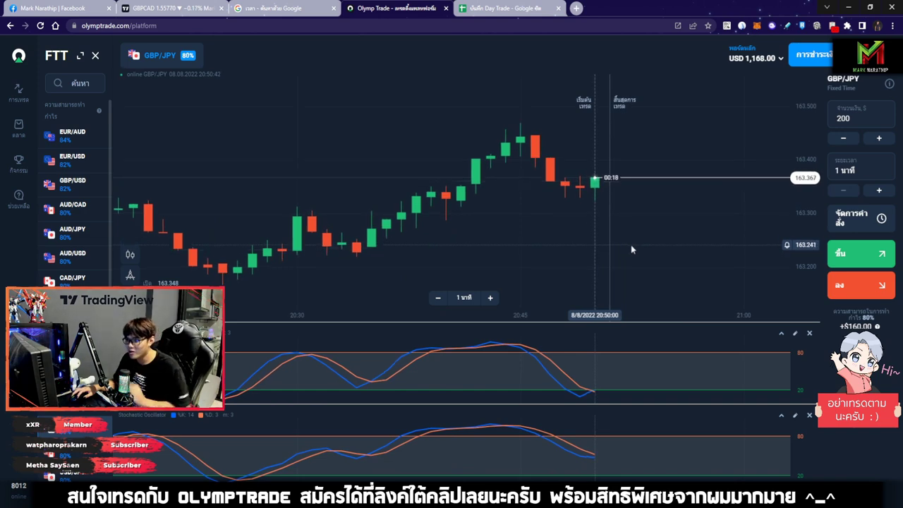
scroll(626, 228, up, 4)
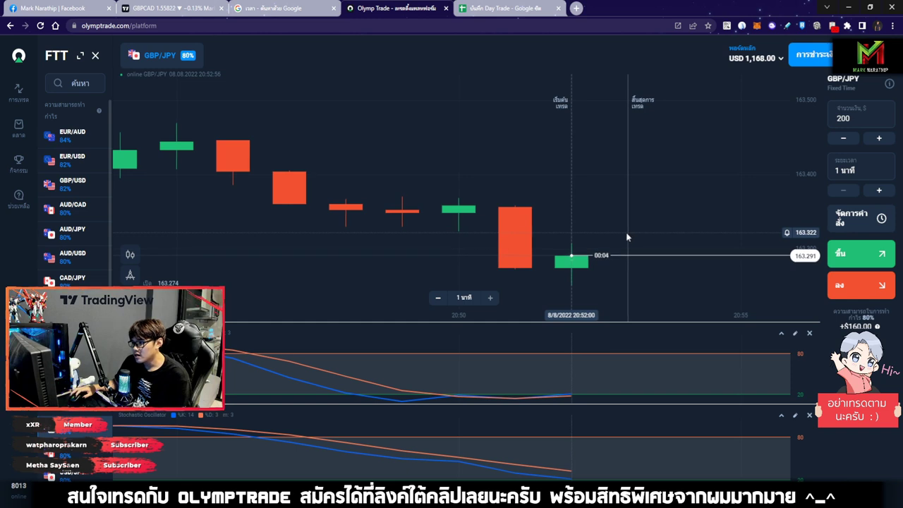
click(864, 260)
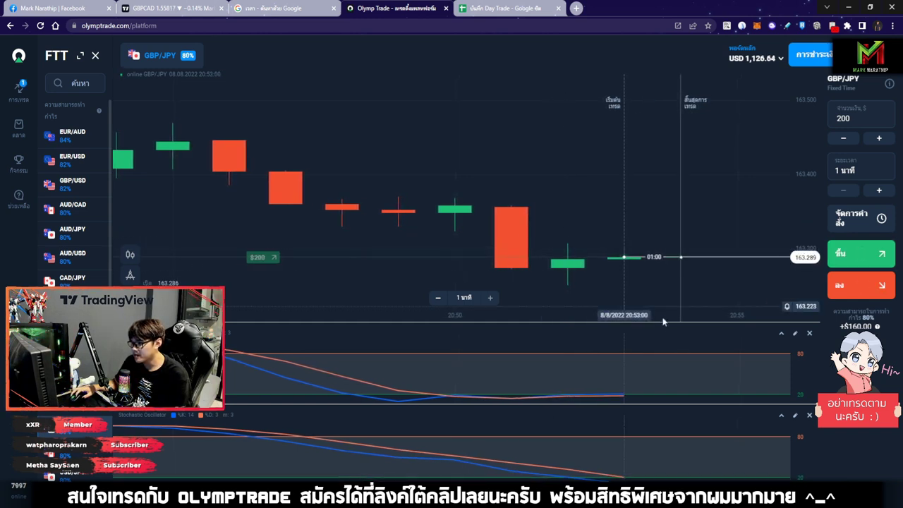
Follow the open $200 GBP/JPY position against the recent candles and both Stochastic Oscillators at closer and wider chart scales.
scroll(673, 312, down, 3)
scroll(674, 313, down, 3)
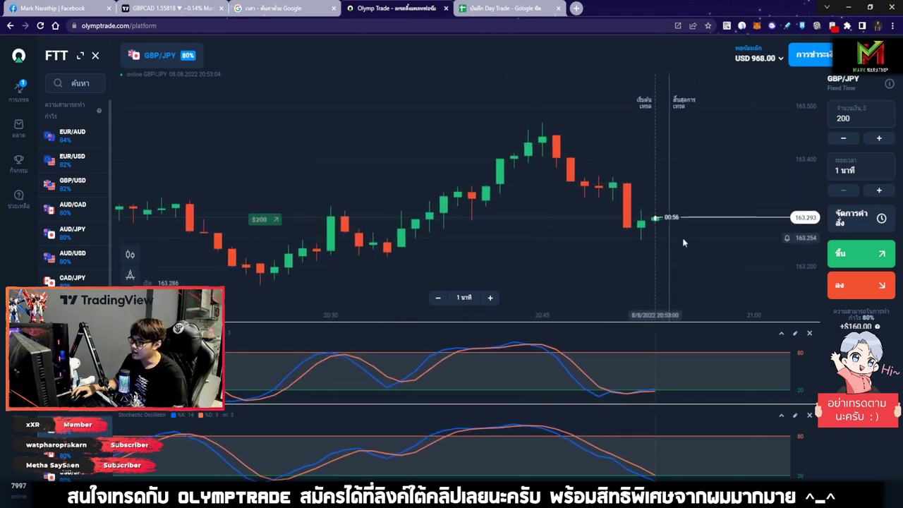
scroll(634, 214, up, 2)
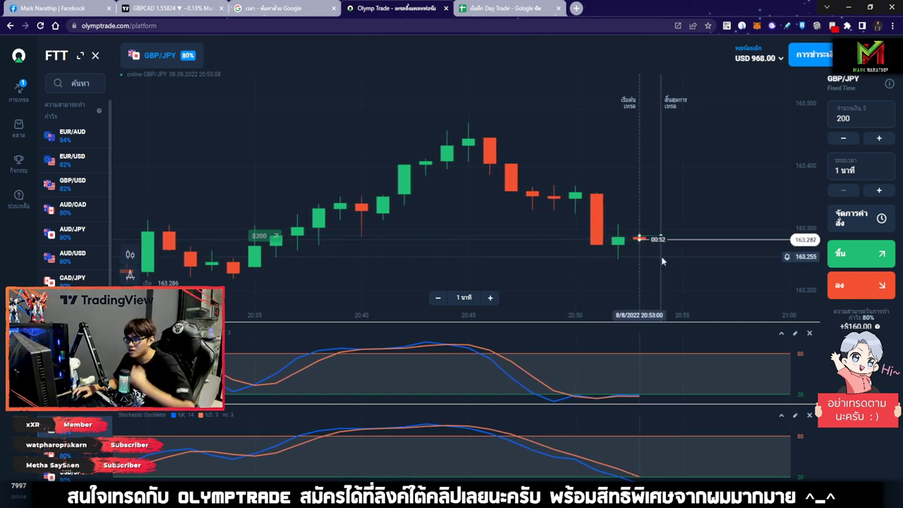
scroll(638, 247, up, 2)
scroll(663, 219, down, 2)
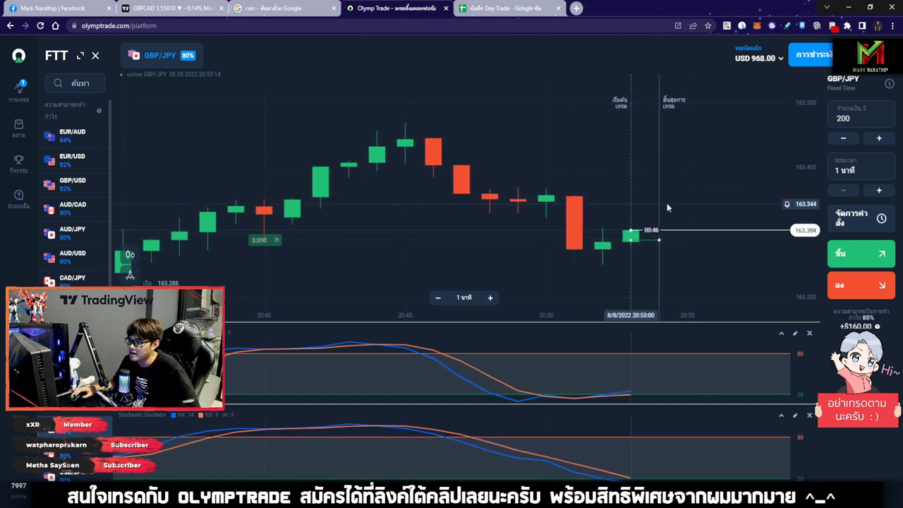
drag(674, 207, 617, 216)
scroll(617, 233, up, 2)
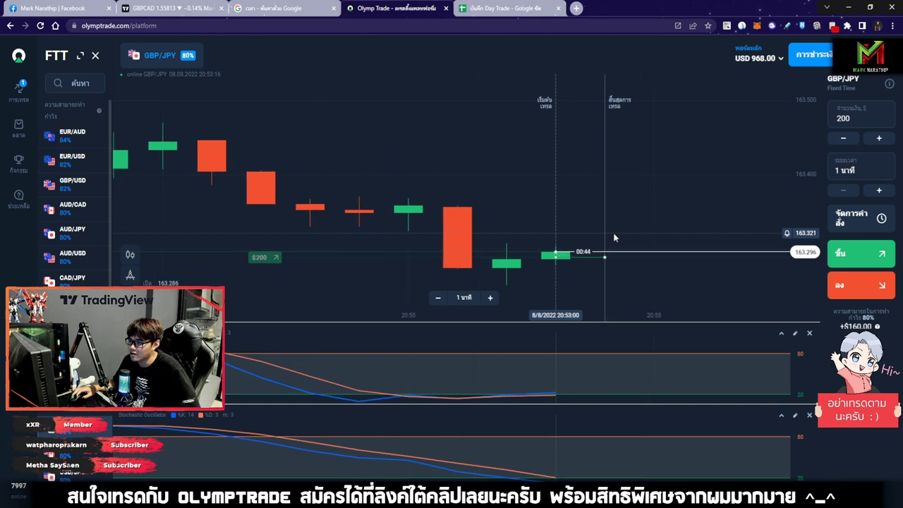
Draw a rising freehand arrow beneath the GBP/JPY lows, from the low after 18:00 to just past the latest candle.
scroll(621, 237, down, 5)
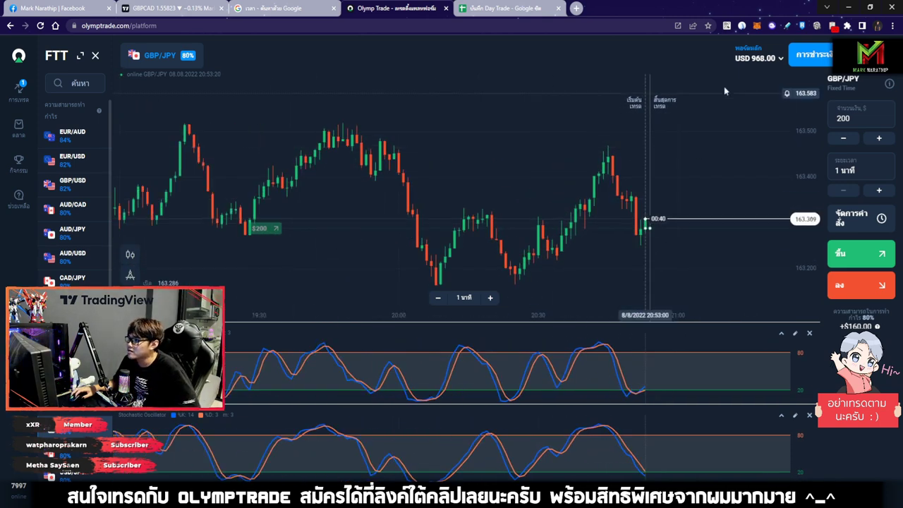
scroll(717, 166, down, 3)
scroll(698, 184, down, 3)
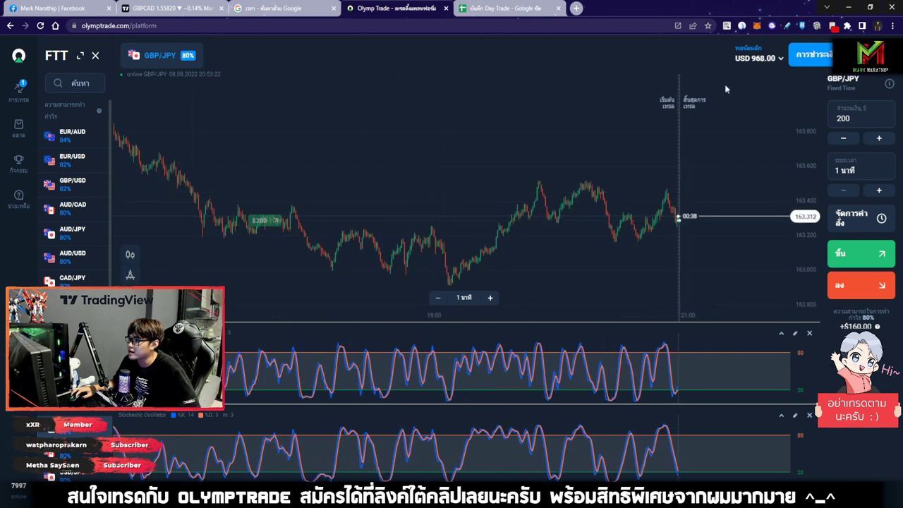
mouse_move(663, 48)
drag(437, 289, 687, 226)
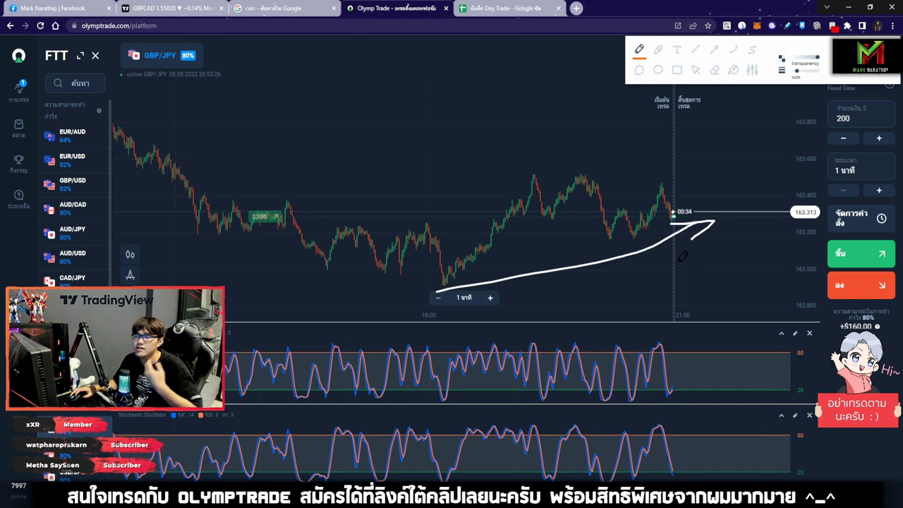
Sketch rising arrows beside the latest GBP/JPY candles and a falling arrow from the 20:45 peak to the following low, and clear the drawings.
click(695, 70)
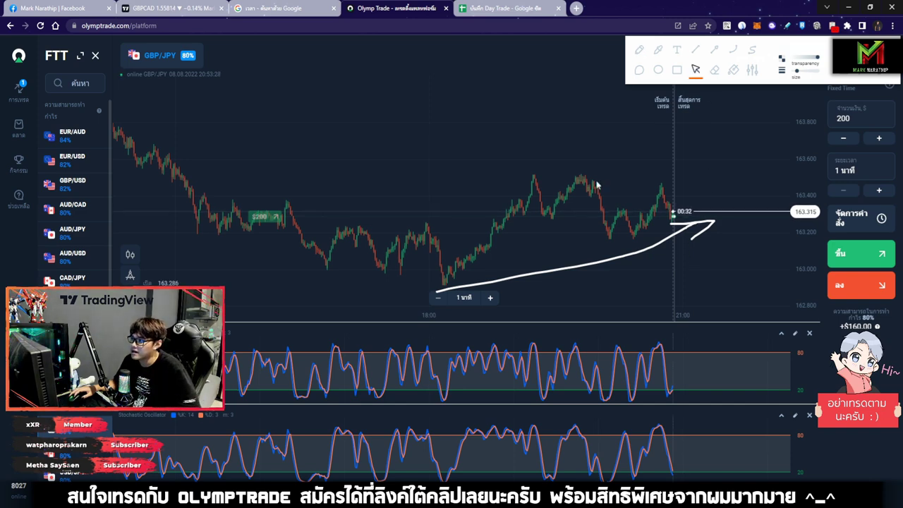
scroll(682, 237, up, 5)
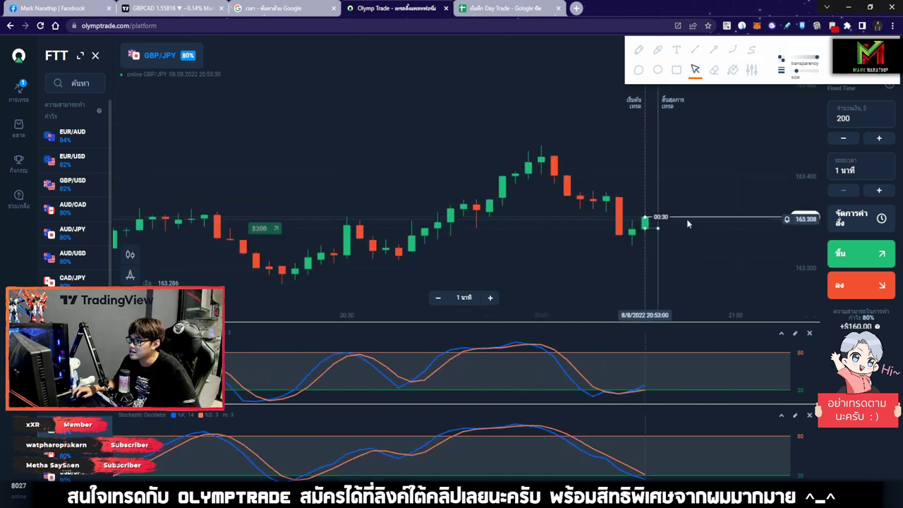
click(638, 49)
mouse_move(613, 274)
mouse_down()
mouse_move(717, 209)
mouse_move(734, 239)
mouse_up()
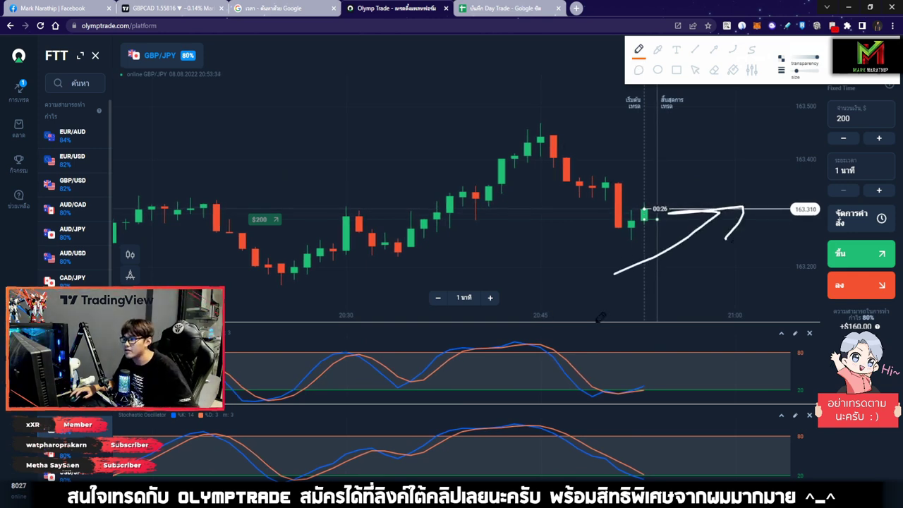
mouse_move(540, 138)
mouse_down()
mouse_move(614, 232)
mouse_move(638, 209)
mouse_up()
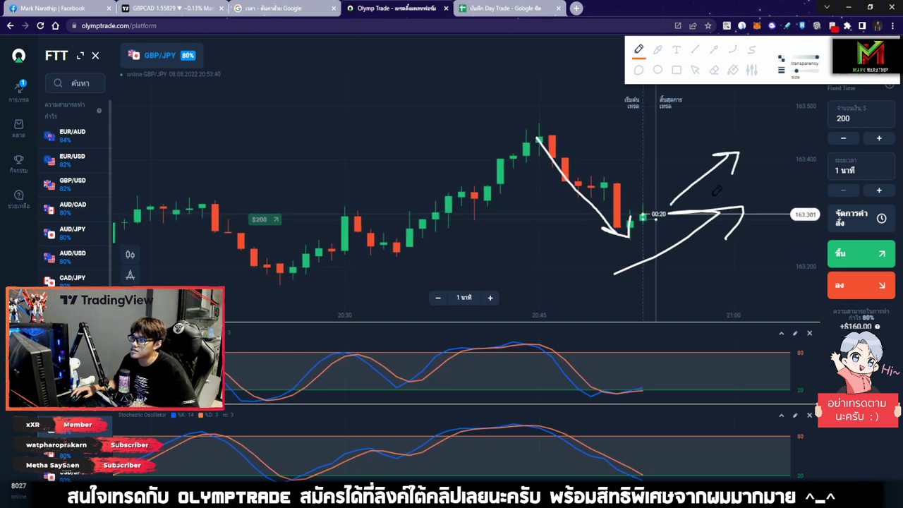
mouse_move(643, 307)
mouse_down()
mouse_move(764, 245)
mouse_move(758, 275)
mouse_up()
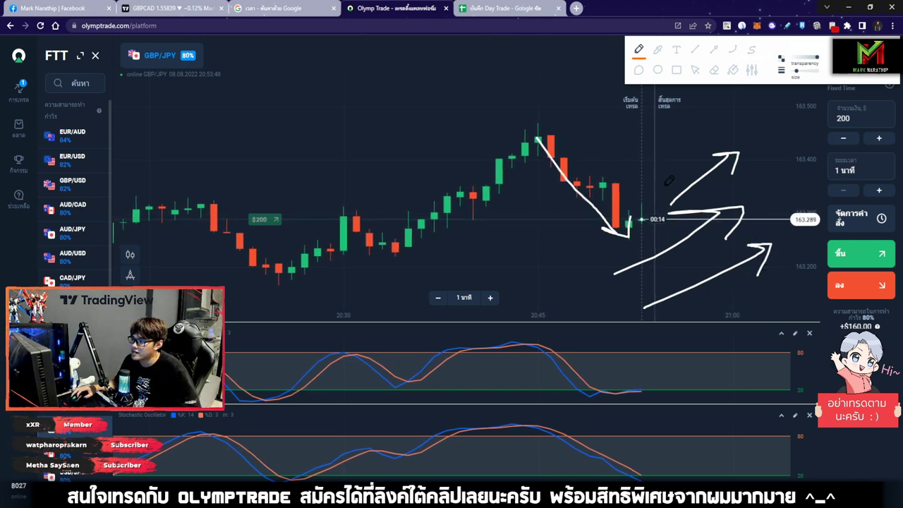
mouse_move(656, 199)
mouse_down()
mouse_move(704, 120)
mouse_move(700, 152)
mouse_up()
mouse_move(643, 387)
mouse_down()
mouse_move(606, 402)
mouse_move(618, 371)
mouse_up()
click(695, 70)
key(Escape)
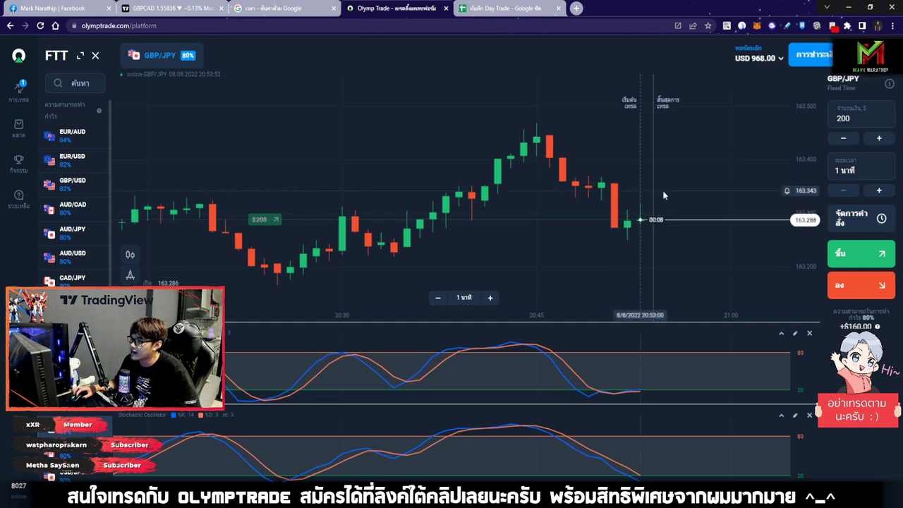
Examine the GBP/JPY candles at the trade's expiry, and log the fifth trade's result as -100% in the Day Trade sheet.
scroll(643, 212, up, 5)
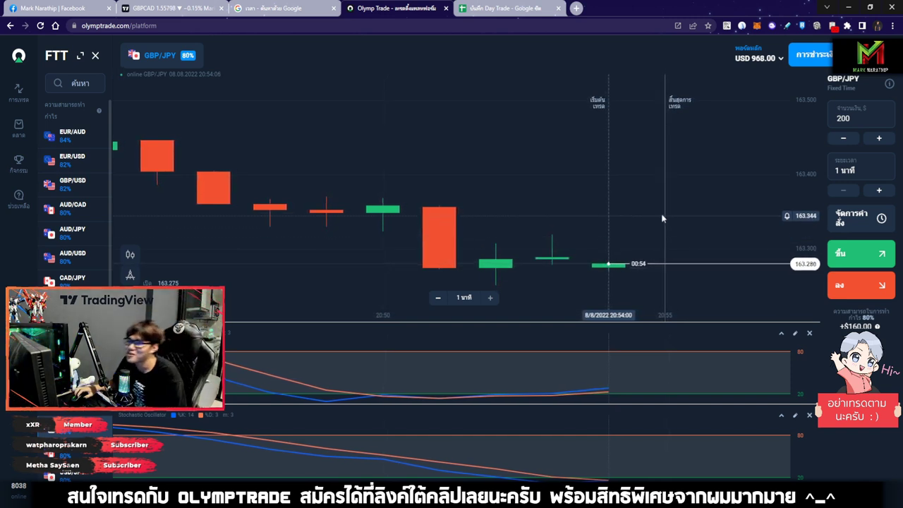
click(505, 8)
click(699, 224)
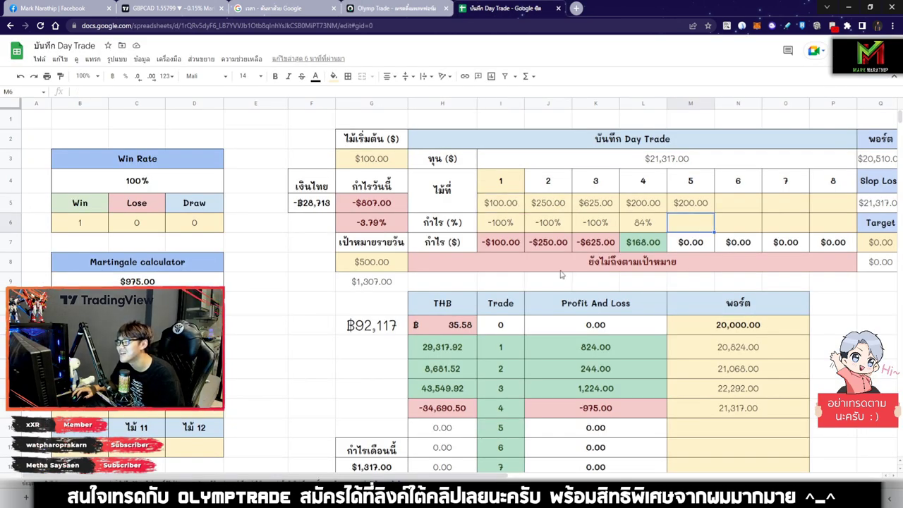
Examine the latest GBP/JPY candles in Olymp Trade, and review today's profit and the Profit And Loss entry for Trade 4 in the sheet.
key(ctrl+shift+Tab)
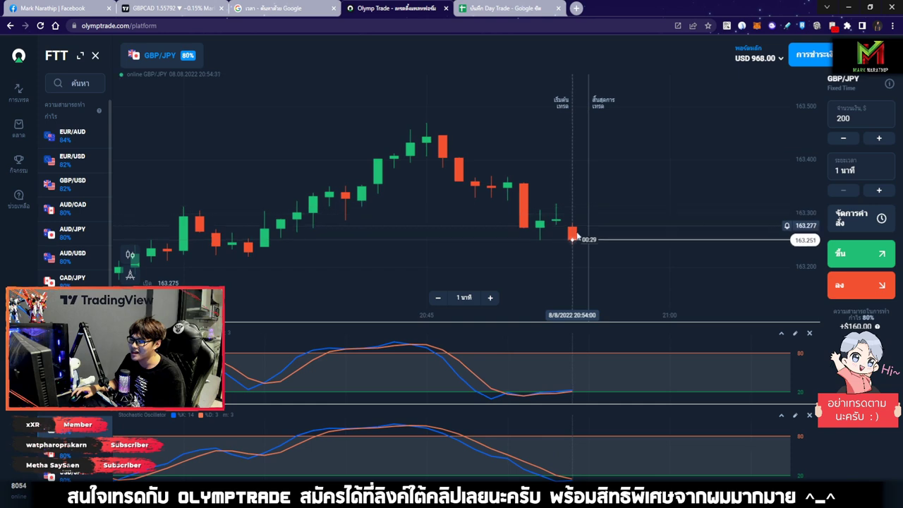
scroll(584, 240, up, 3)
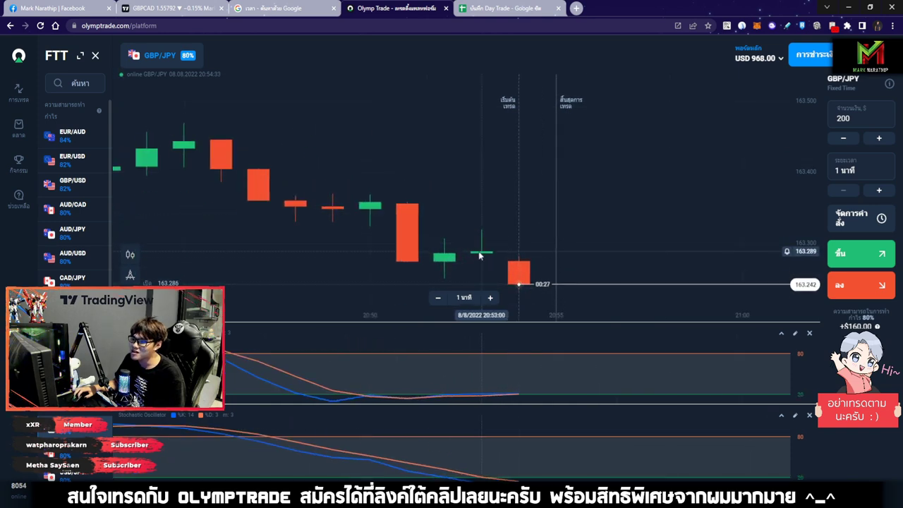
key(ctrl+Tab)
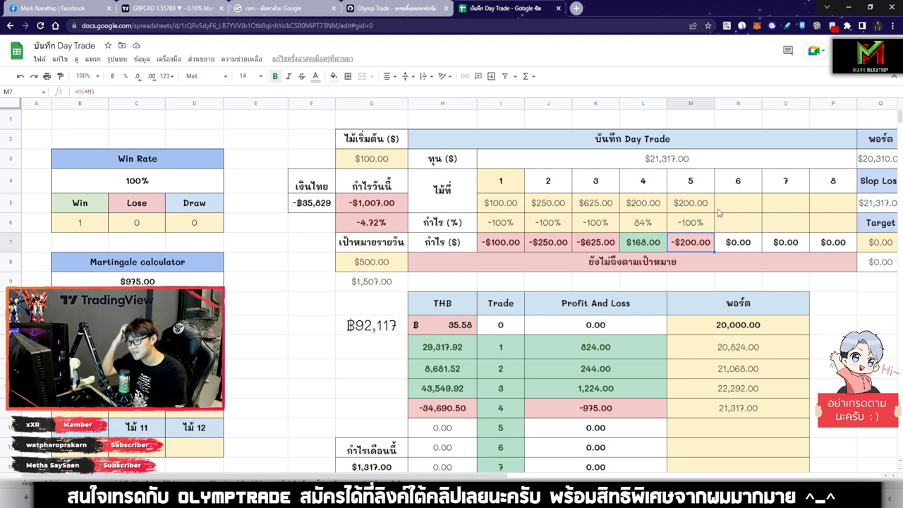
click(704, 205)
click(393, 210)
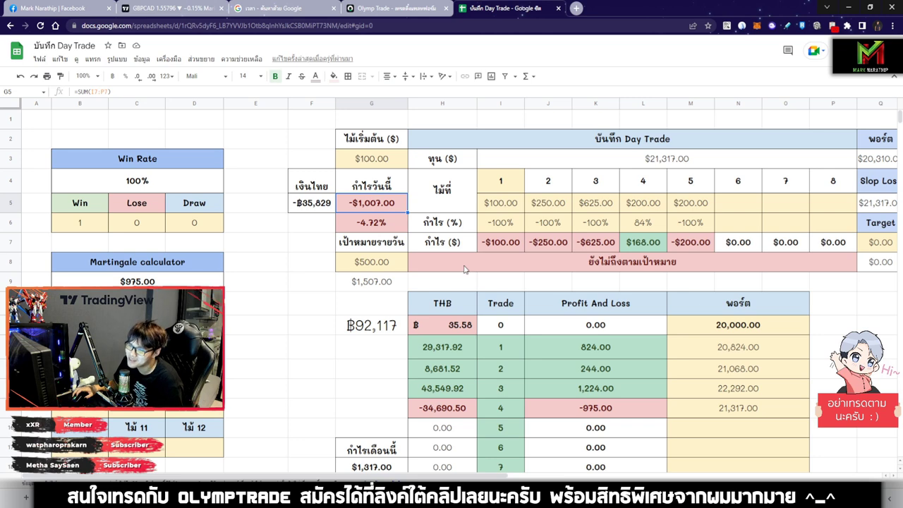
scroll(464, 269, down, 3)
click(611, 246)
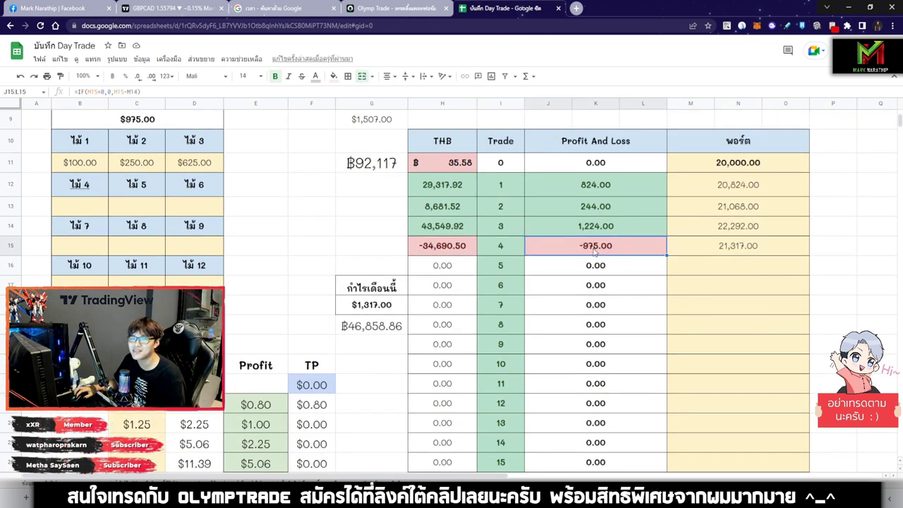
scroll(631, 272, up, 3)
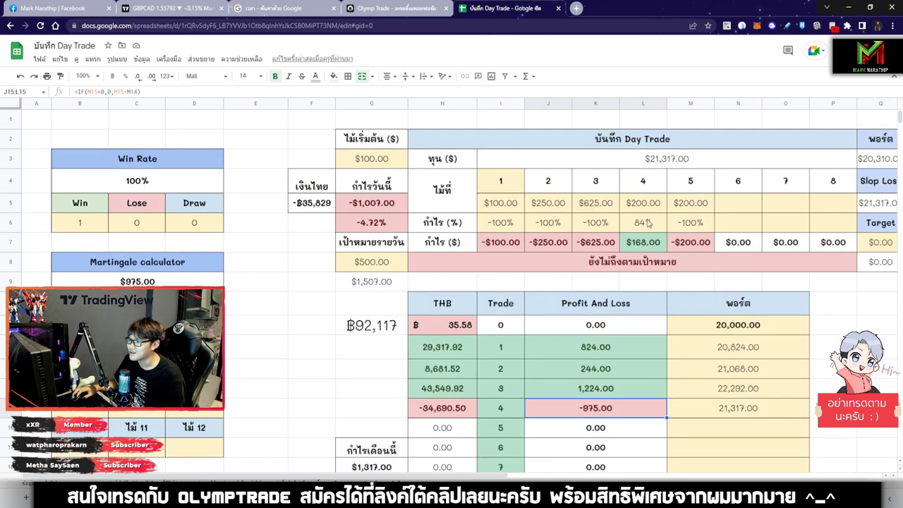
Clear the fifth trade's result, check today's profit total without it, and undo the clearing.
click(677, 224)
key(Delete)
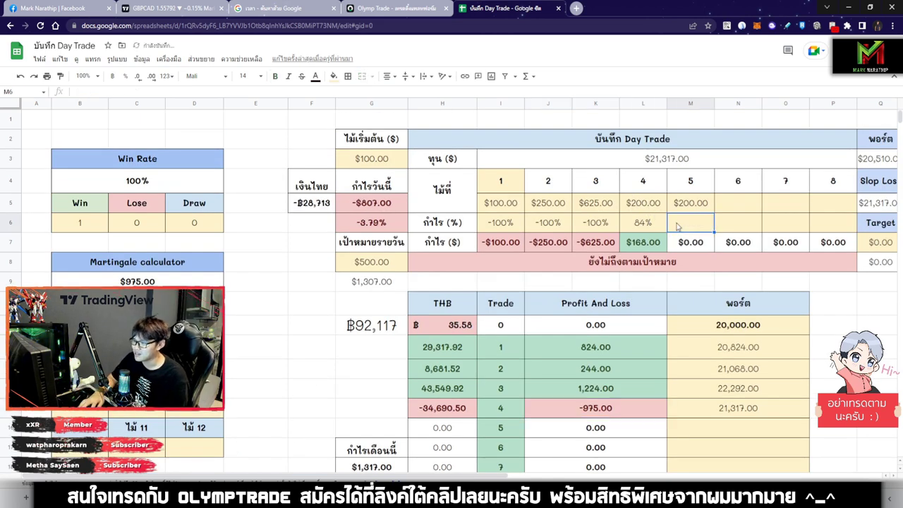
click(376, 204)
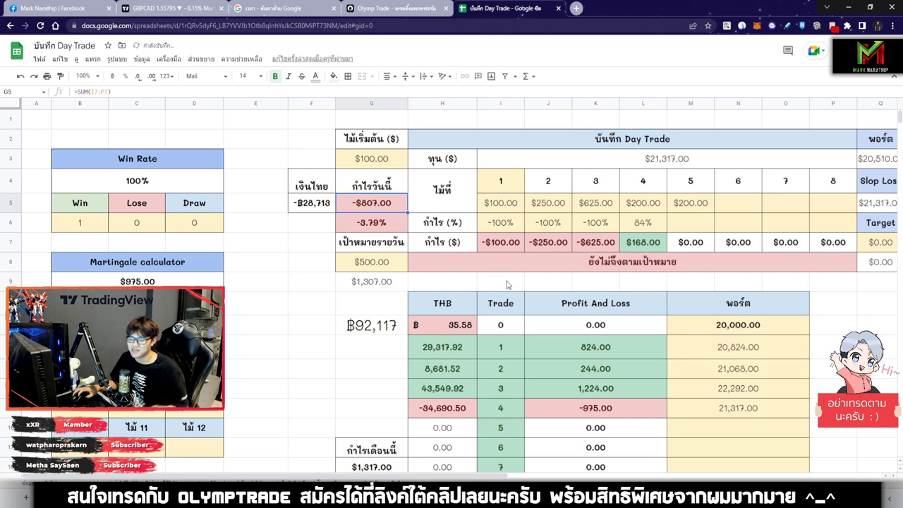
key(ctrl+z)
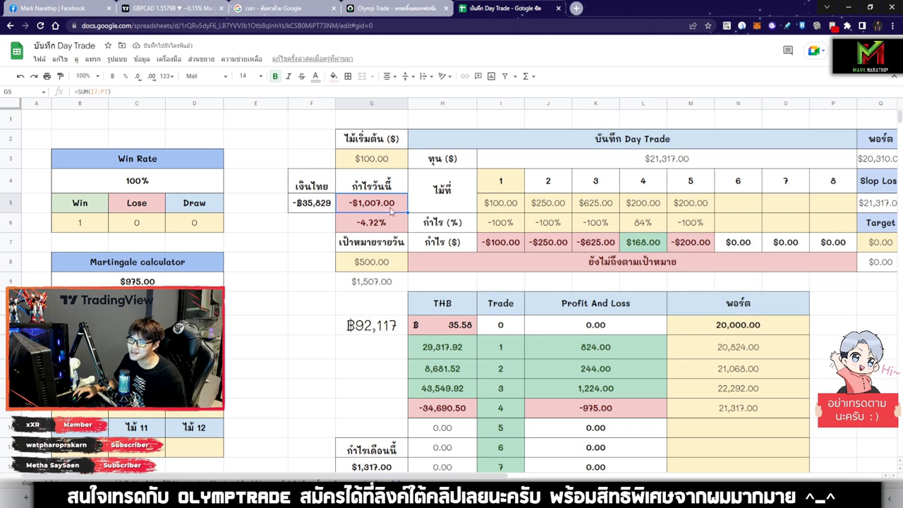
Set the sixth trade's stake in N5 to 2.5 times the fifth trade's with =M5*2.5.
click(680, 204)
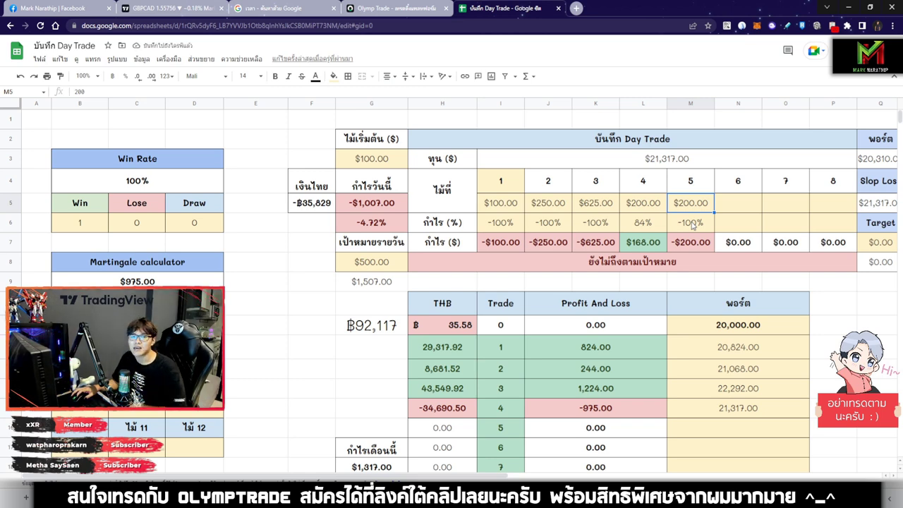
click(740, 204)
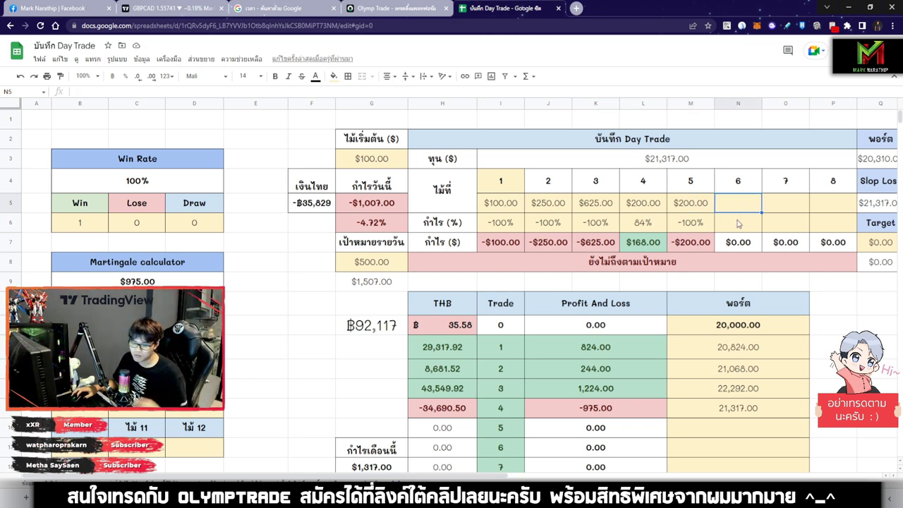
text($500.00)
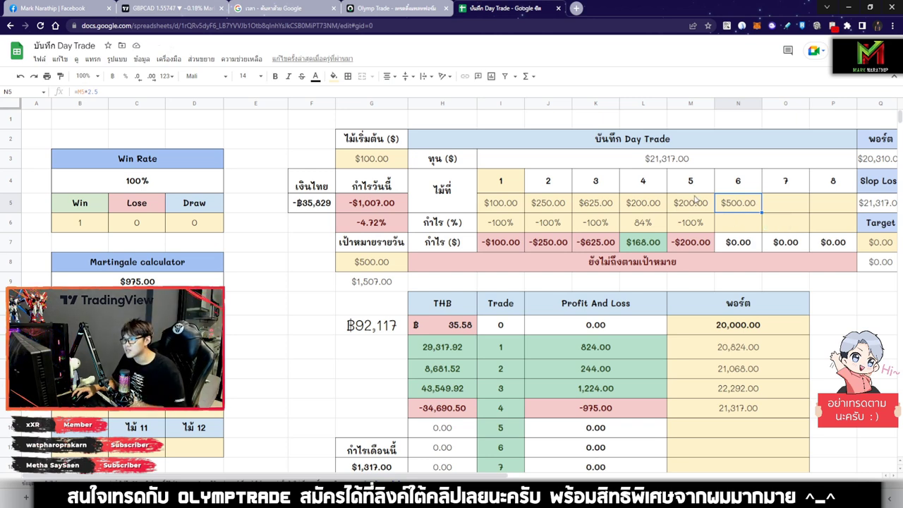
drag(690, 183, 694, 211)
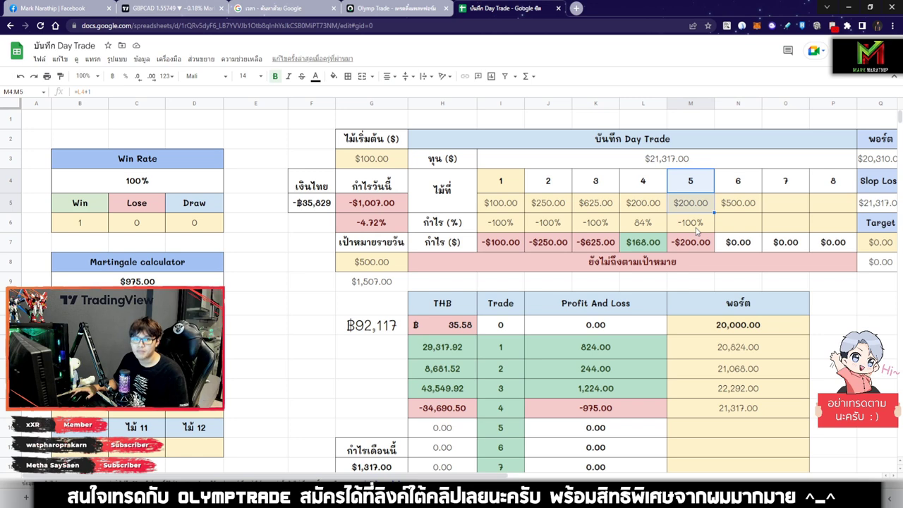
Try an 80% result for the sixth trade, check its profit and today's total, and clear the result cell.
click(740, 230)
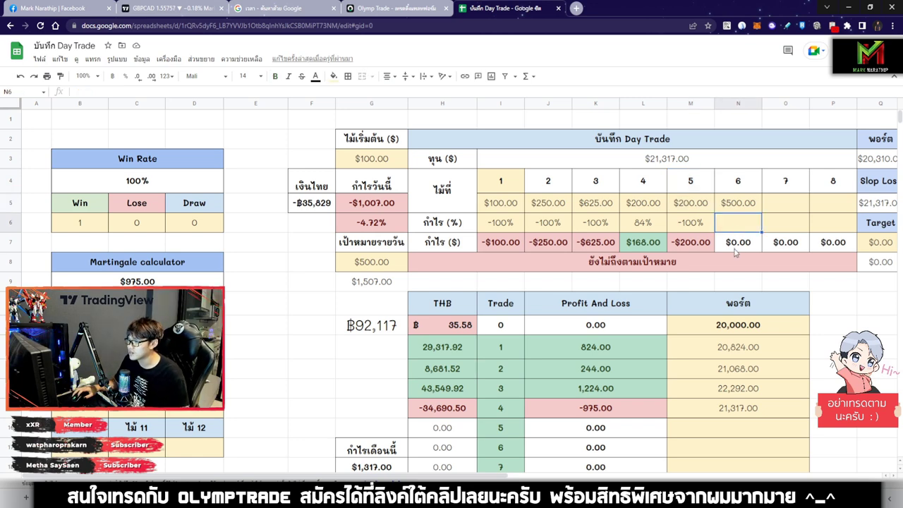
text(80%)
key(ctrl+Return)
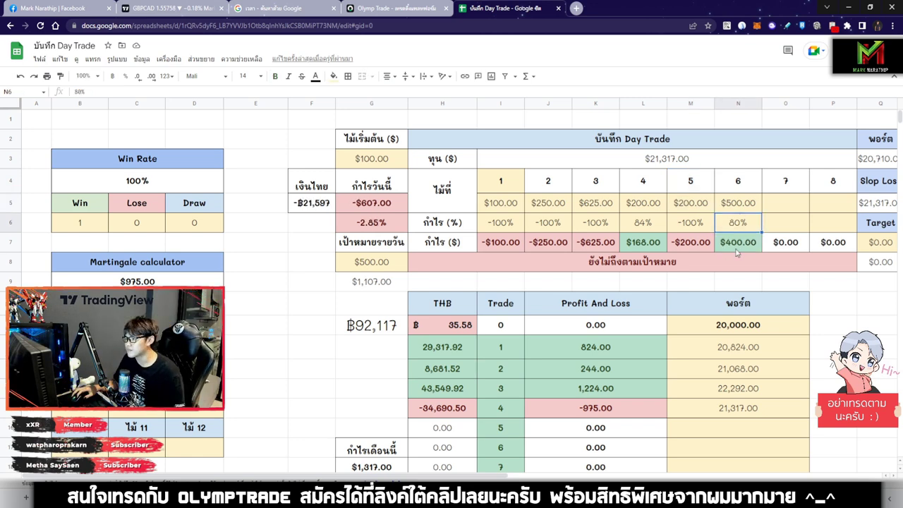
click(741, 247)
click(367, 201)
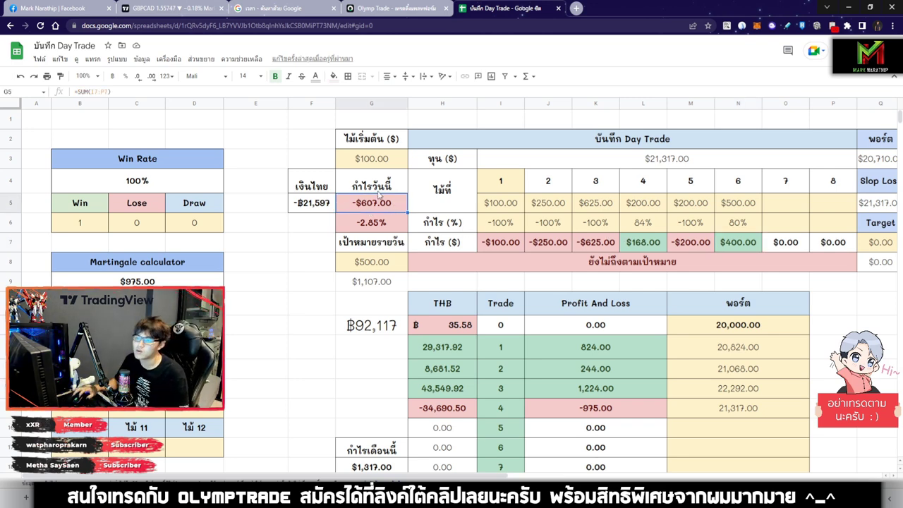
click(734, 229)
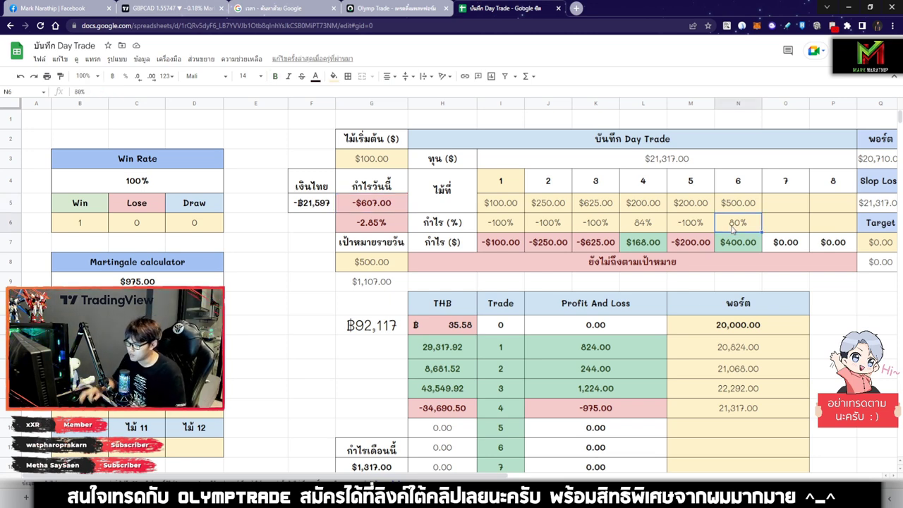
key(Delete)
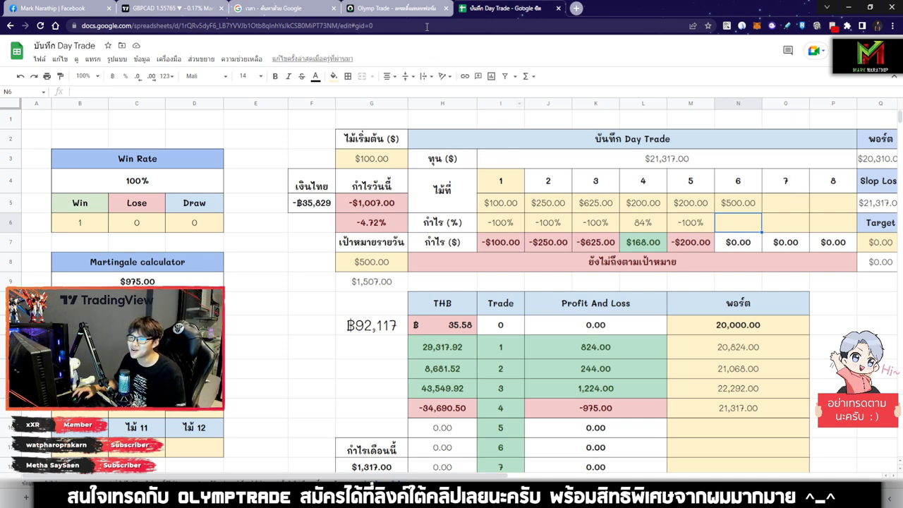
Return to the Olymp Trade platform and set the GBP/JPY trade amount to $500.
key(ctrl+shift+Tab)
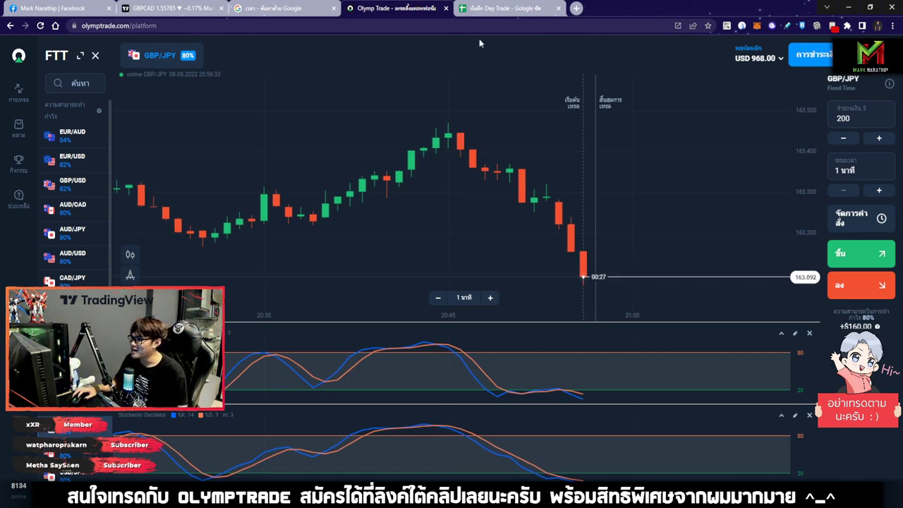
key(ctrl+Tab)
key(ctrl+shift+Tab)
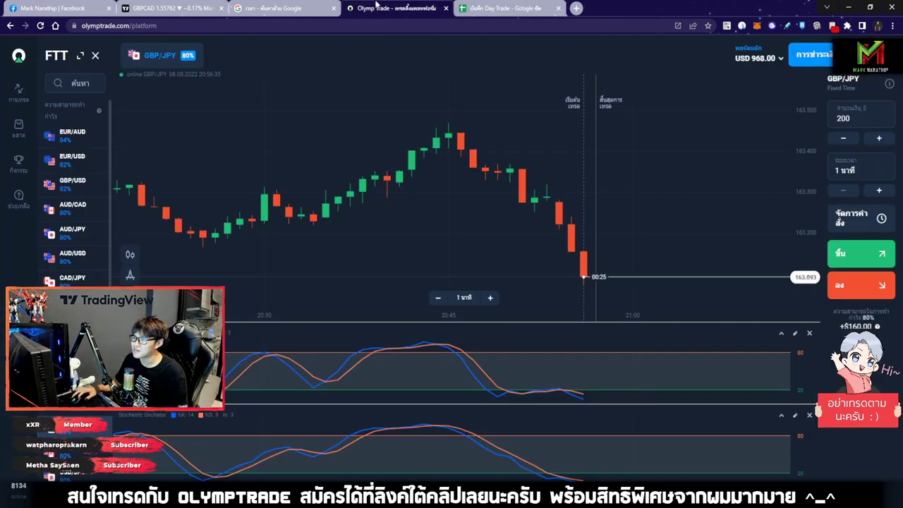
text(500)
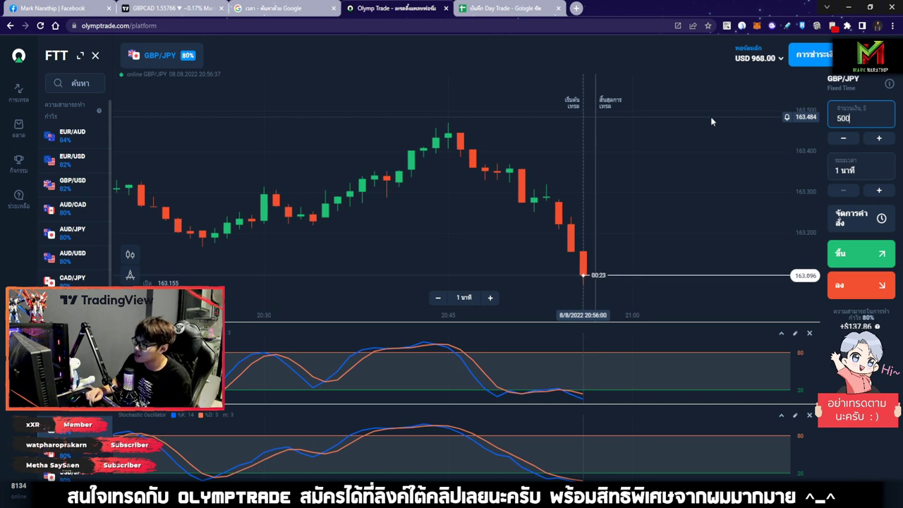
Examine the GBP/JPY decline and both Stochastic Oscillators at closer and wider chart scales, and check the current time on Google.
scroll(663, 268, down, 3)
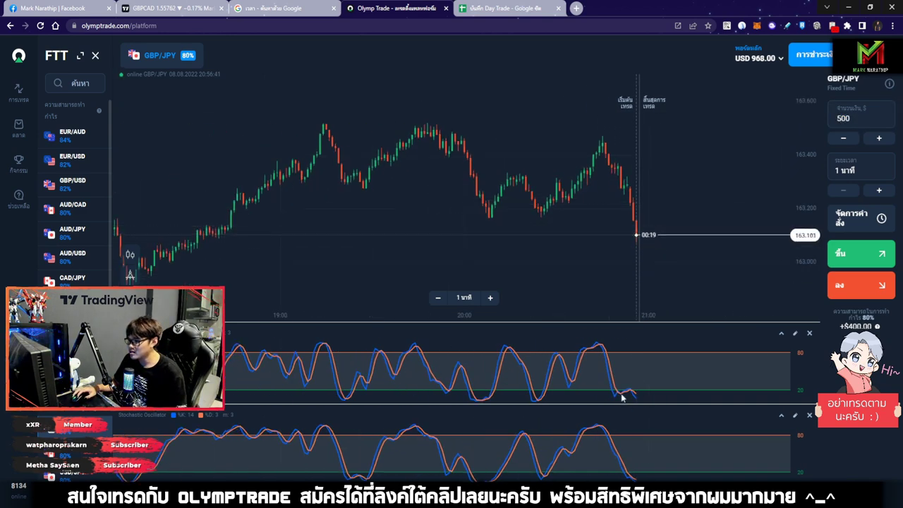
scroll(711, 246, down, 2)
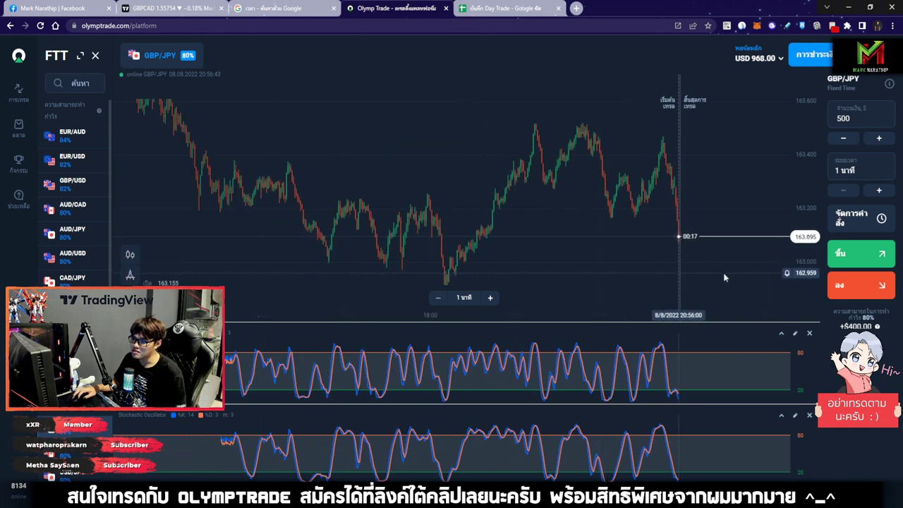
scroll(680, 259, up, 3)
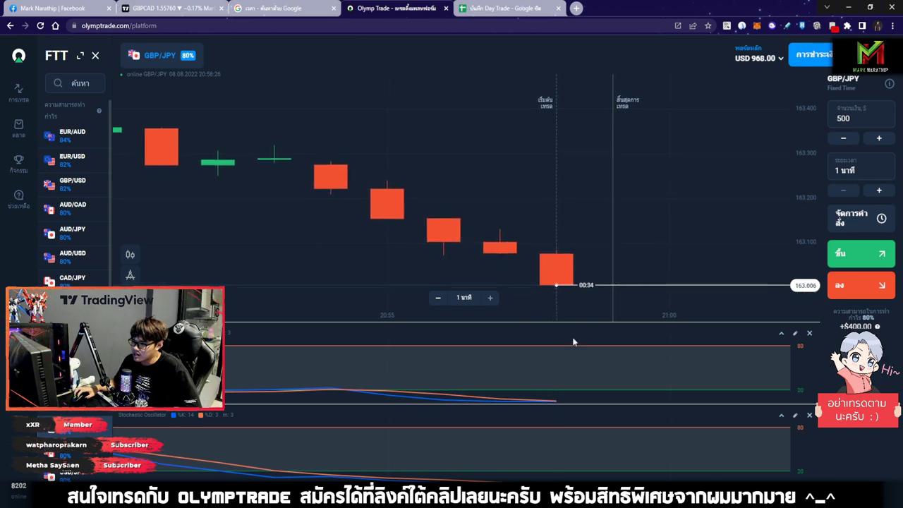
scroll(616, 263, down, 2)
scroll(616, 263, down, 5)
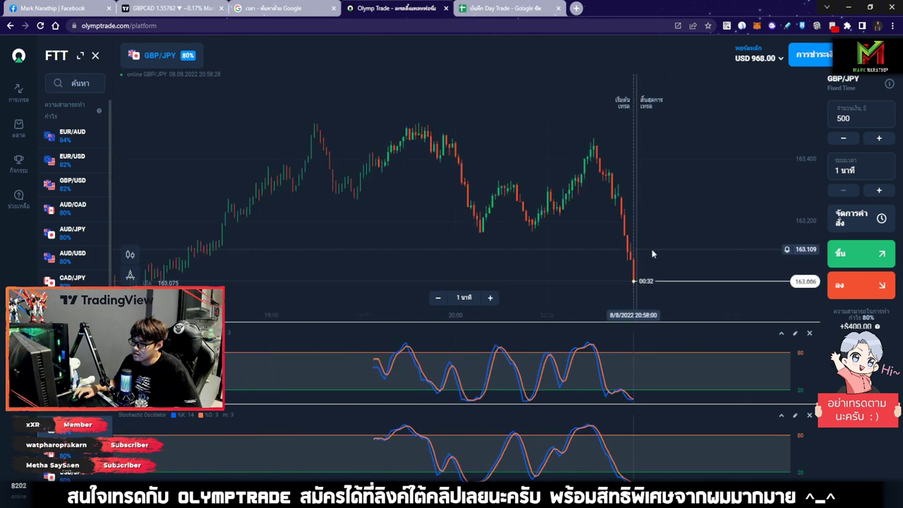
scroll(650, 246, up, 7)
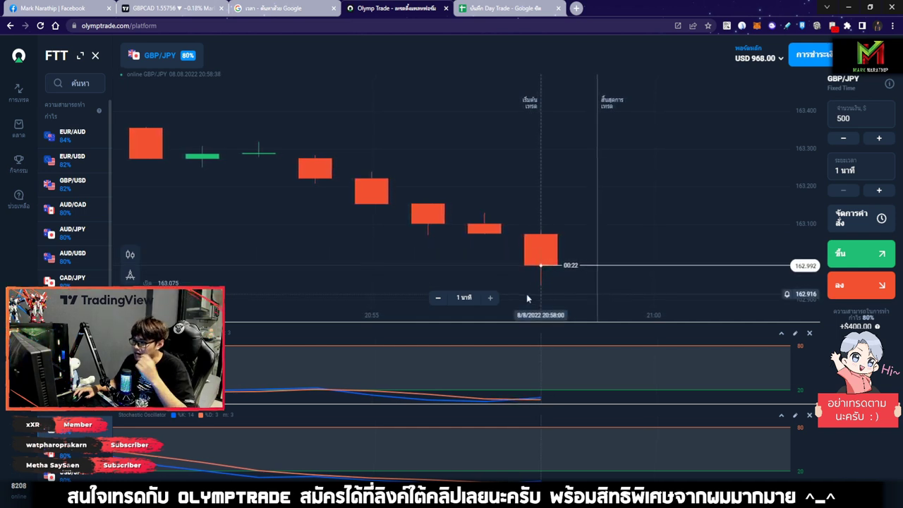
click(282, 8)
key(F5)
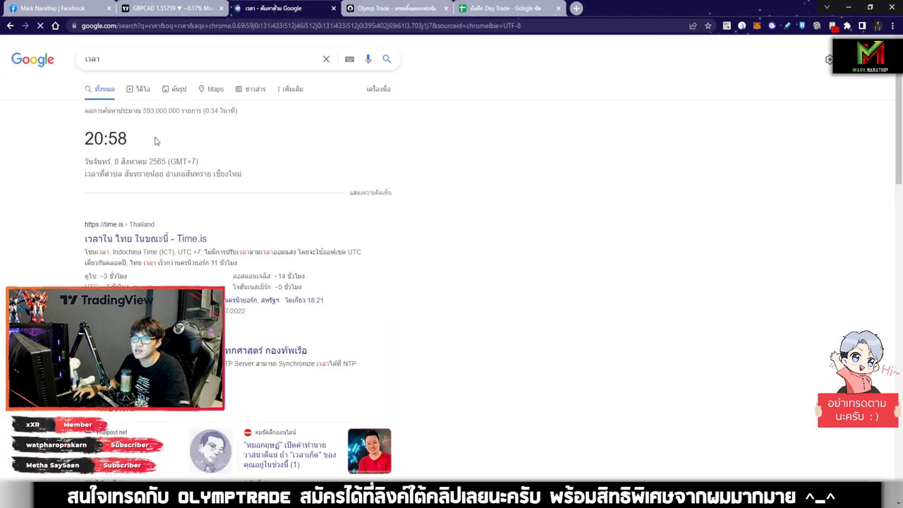
Recheck the current time, open a $500 one-minute up trade on GBP/JPY, and set the next amount to the $468 maximum.
double_click(277, 146)
key(F5)
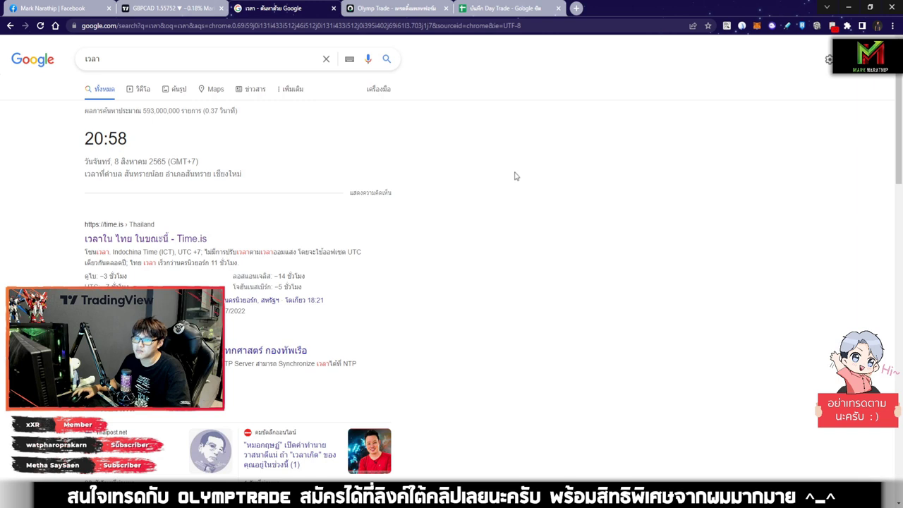
key(ctrl+Tab)
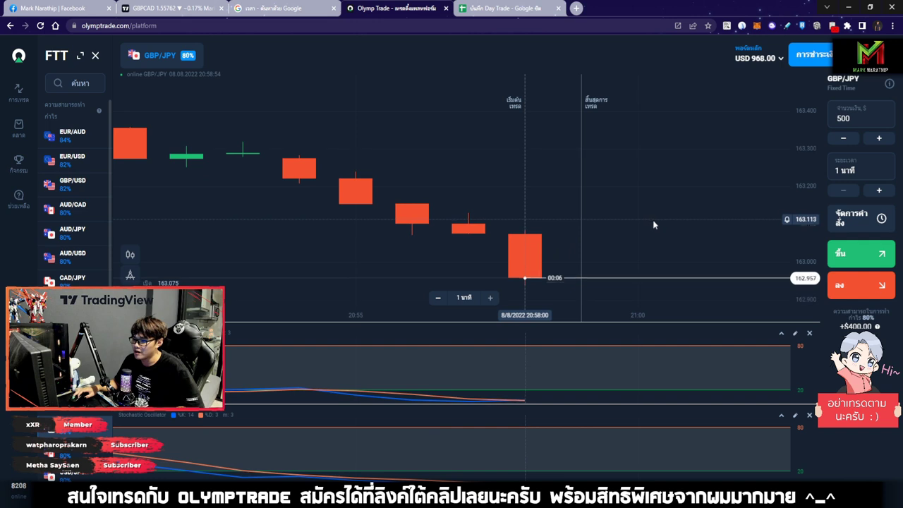
click(858, 256)
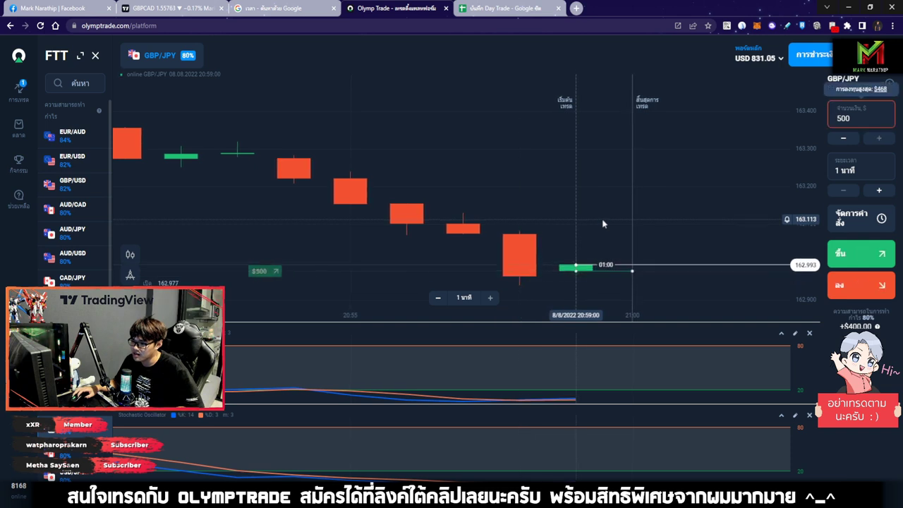
click(880, 89)
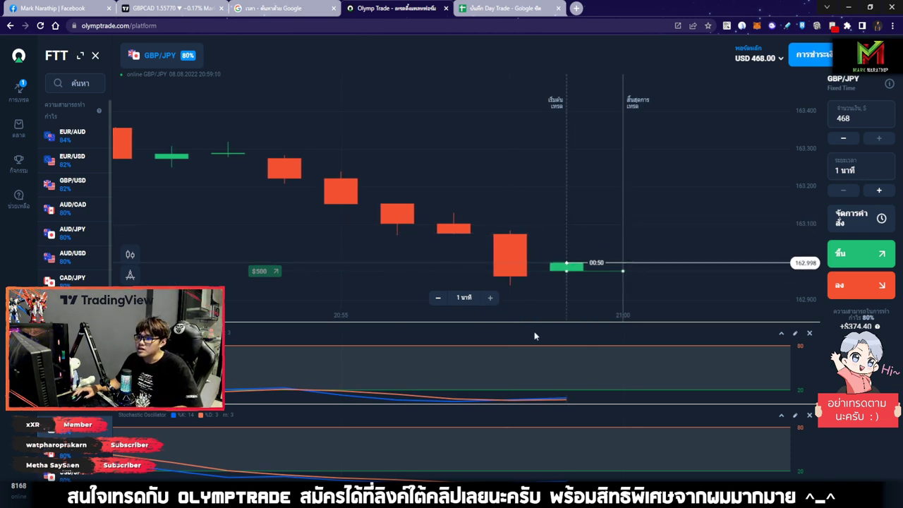
Draw an arrow along the rising trend from the lowest point after 18:00 on the wide GBP/JPY chart.
scroll(522, 233, down, 3)
scroll(563, 277, down, 10)
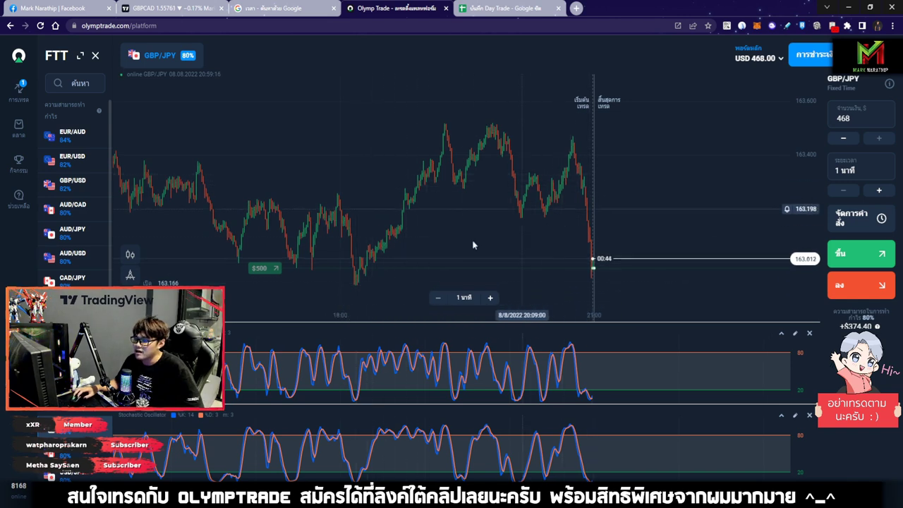
click(714, 50)
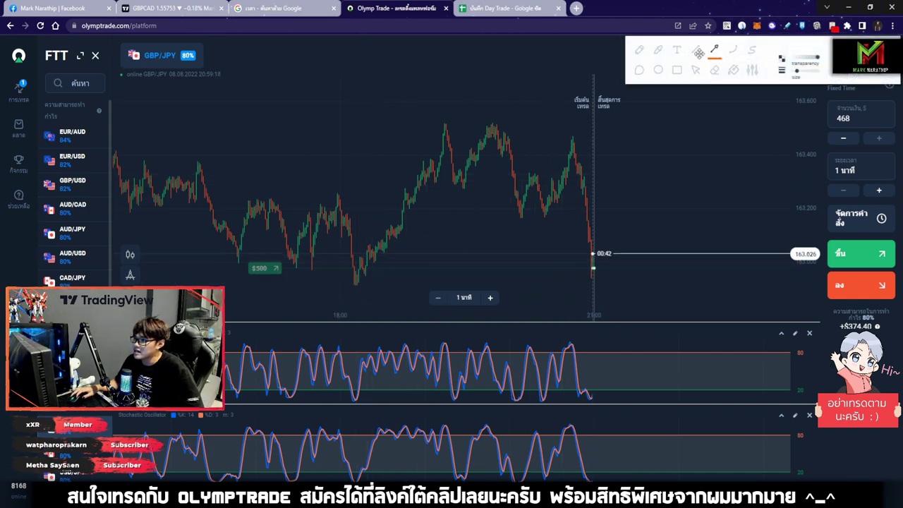
mouse_move(349, 291)
mouse_down()
mouse_move(600, 181)
mouse_move(634, 179)
mouse_up()
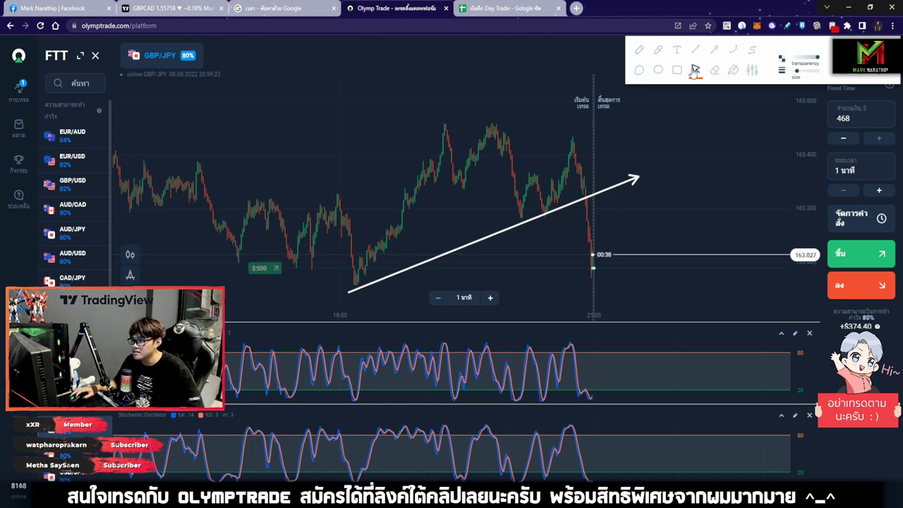
Draw arrows marking the recent steep GBP/JPY decline and several upward arrows projecting a rebound from its low.
scroll(625, 207, up, 3)
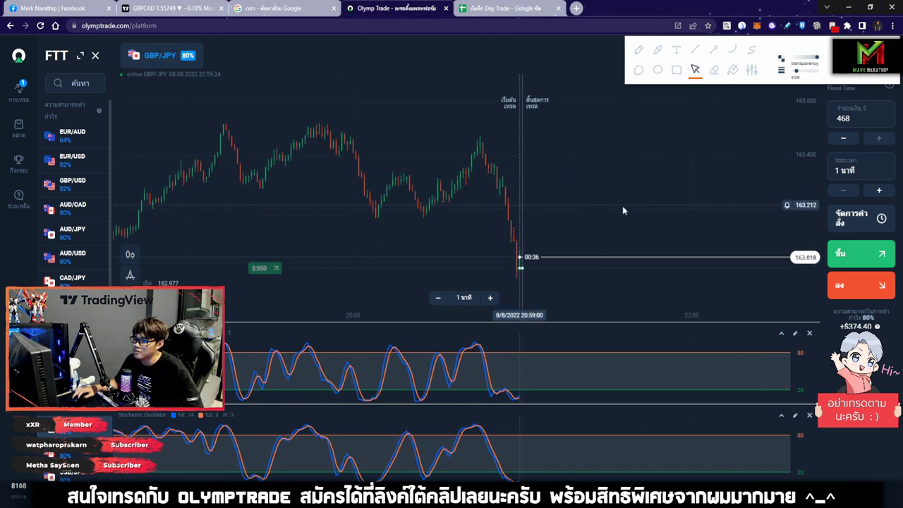
scroll(611, 219, up, 2)
drag(433, 139, 522, 279)
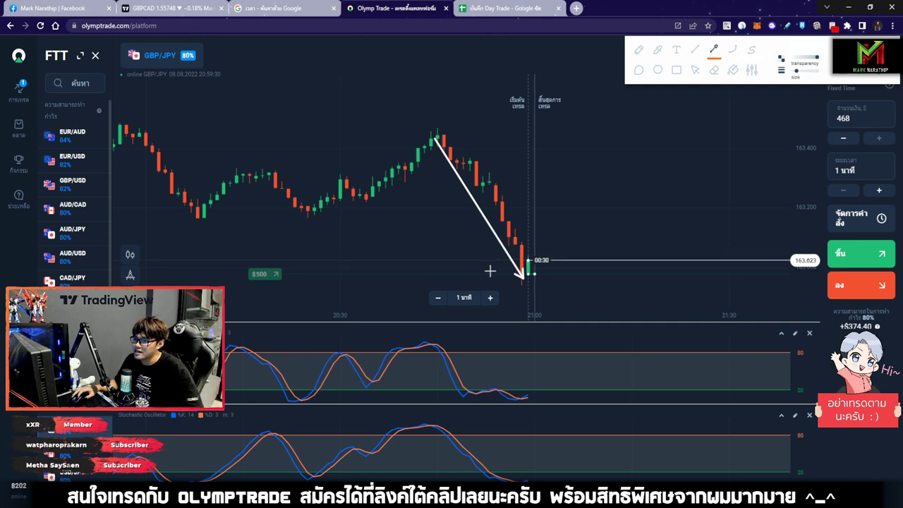
drag(565, 234, 600, 211)
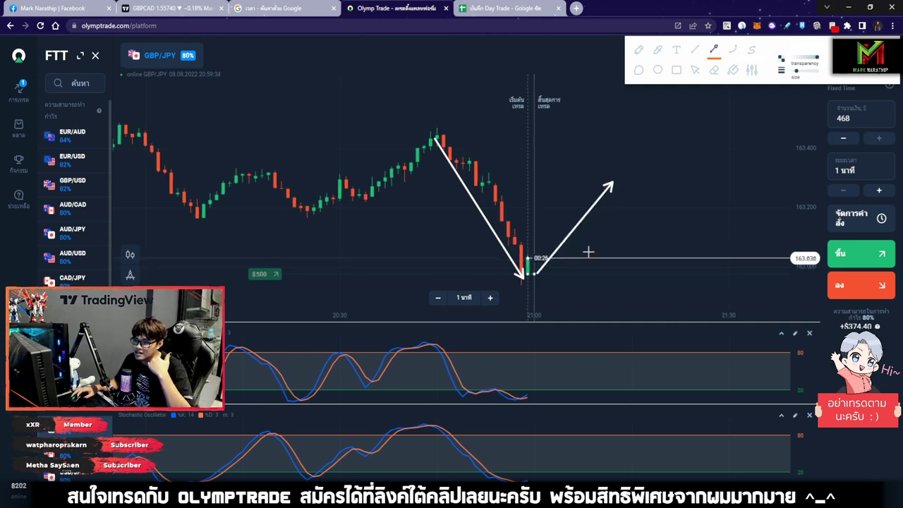
drag(535, 297, 682, 170)
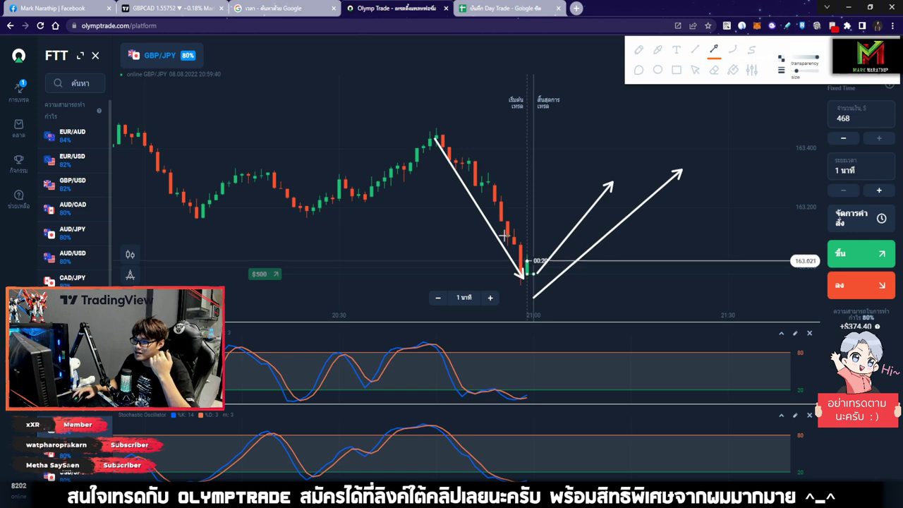
drag(440, 137, 521, 276)
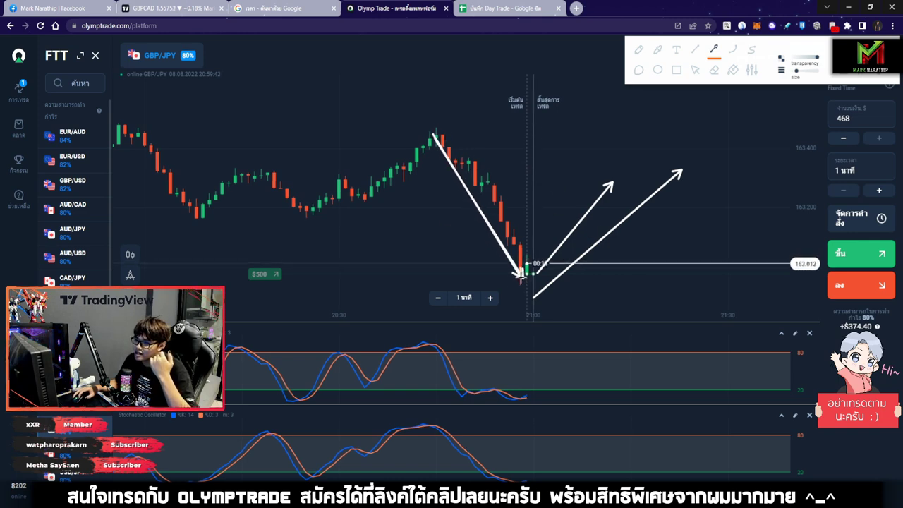
drag(569, 163, 593, 130)
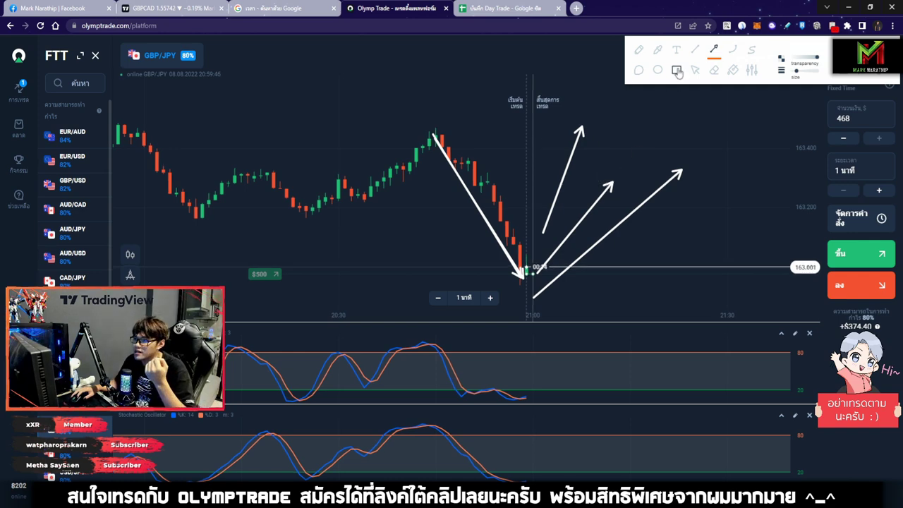
Frame the upper Stochastic Oscillator's latest section below the 20 level with a rectangle, and watch the newest candles up close.
mouse_move(505, 363)
mouse_down()
mouse_move(576, 416)
mouse_move(564, 414)
mouse_up()
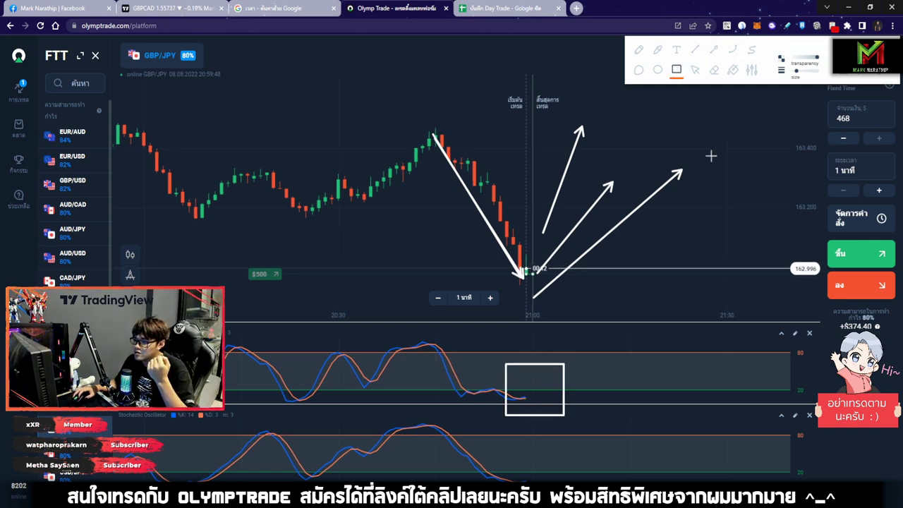
click(695, 69)
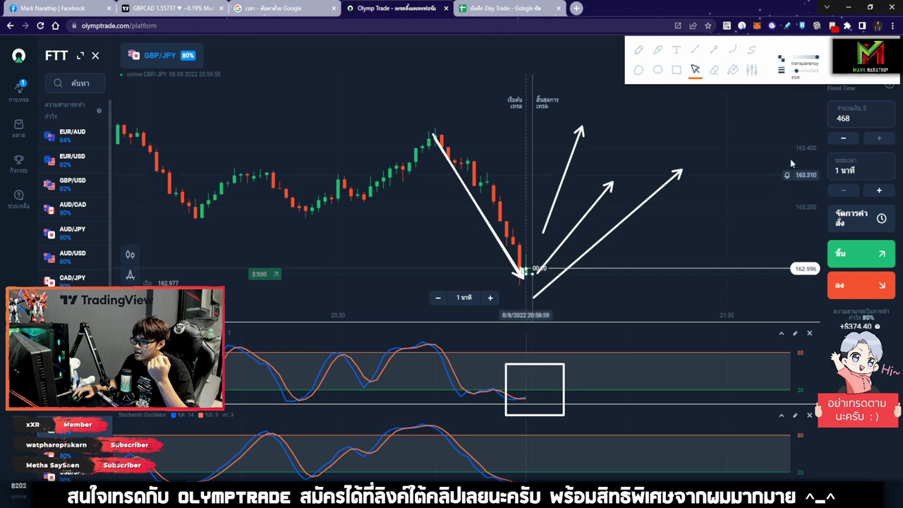
scroll(564, 228, up, 5)
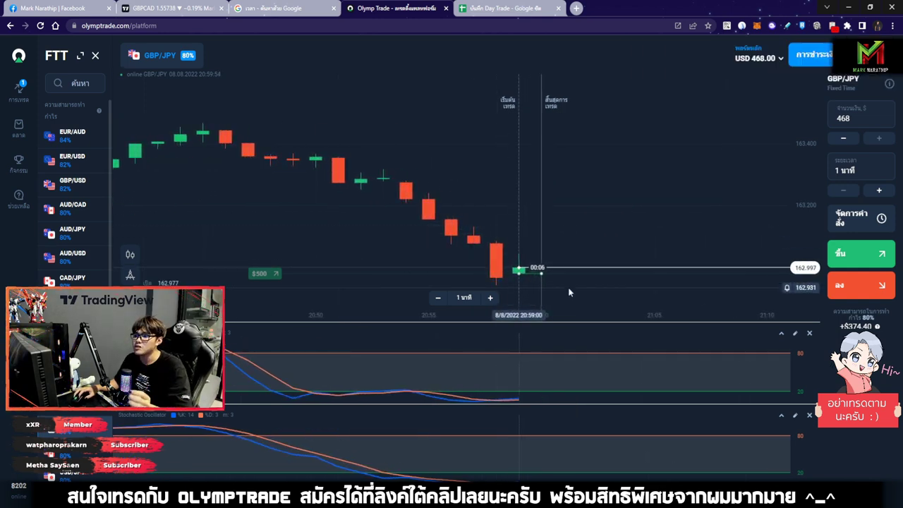
scroll(590, 279, up, 3)
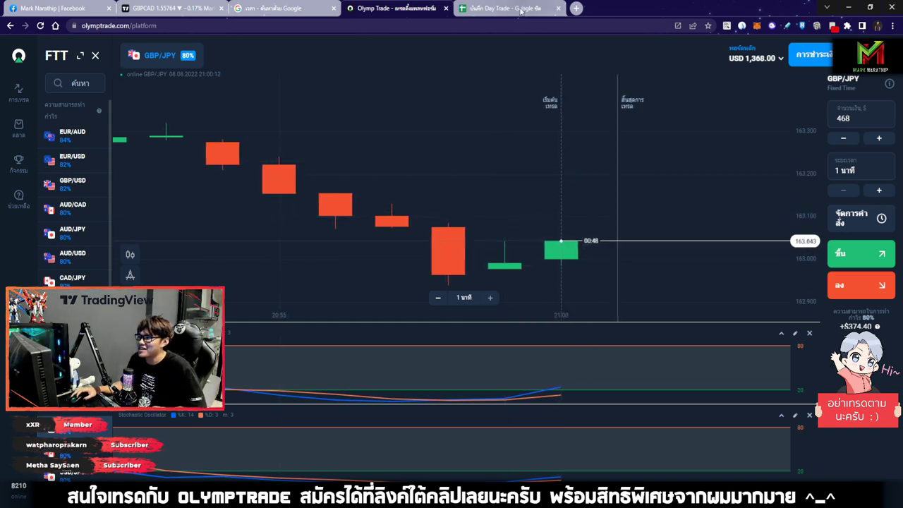
Record an 80% result for the sixth trade in N6 of the Day Trade sheet.
key(ctrl+Tab)
click(719, 218)
text(80)
key(Return)
Compare the Olymp Trade balance with the sixth trade's stake and profit, the fourth record's profit and loss, and today's total in the Day Trade sheet.
click(432, 9)
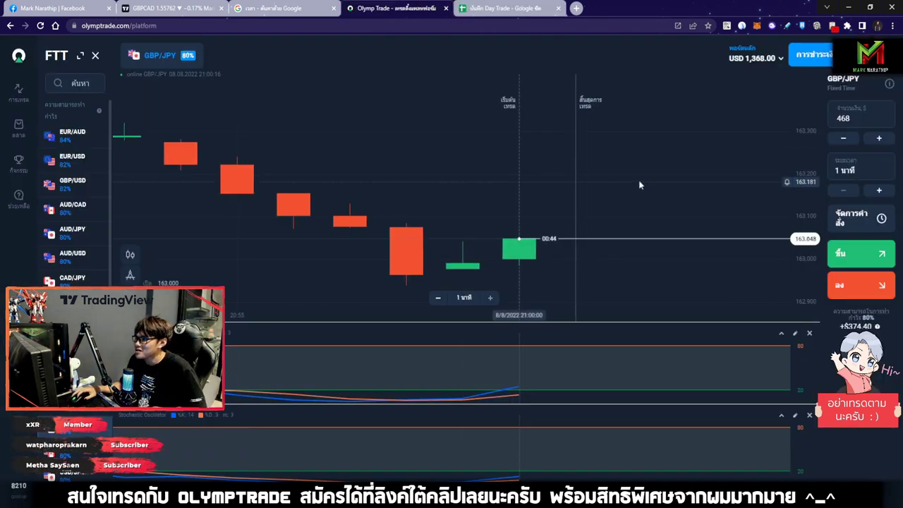
click(511, 6)
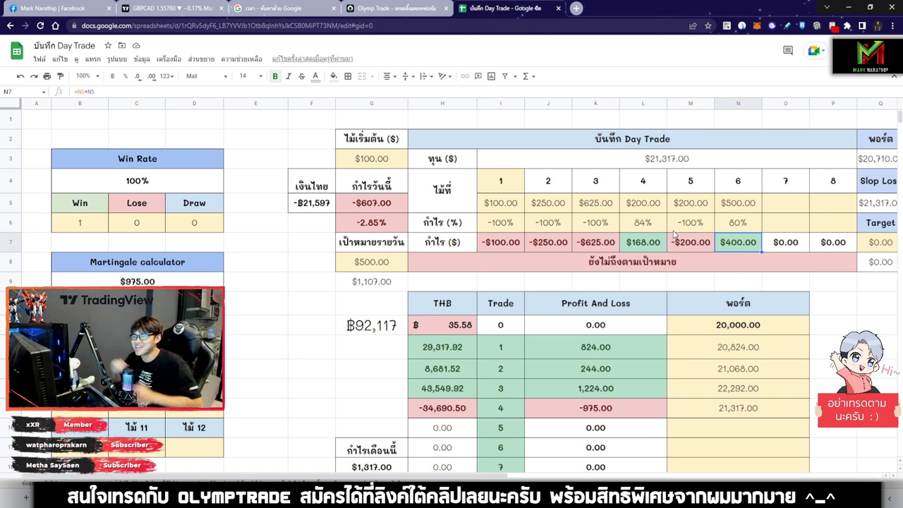
key(Up)
key(Up)
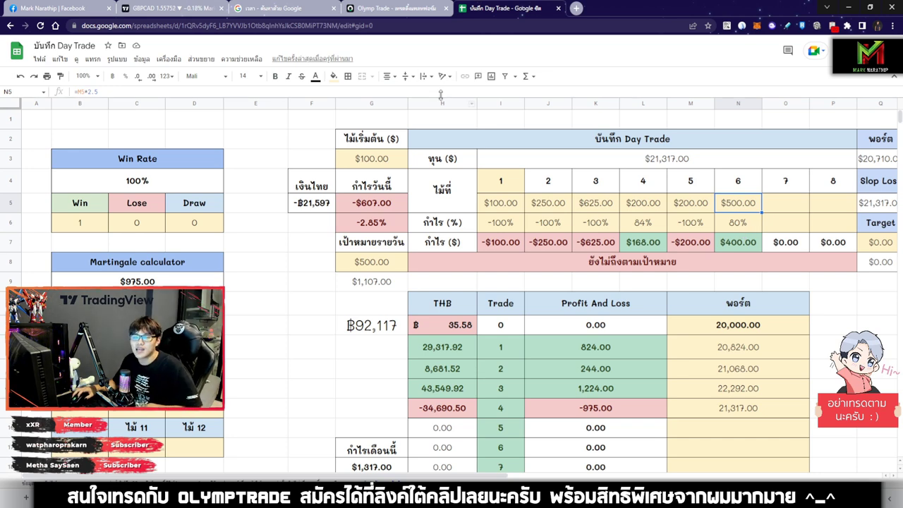
click(406, 9)
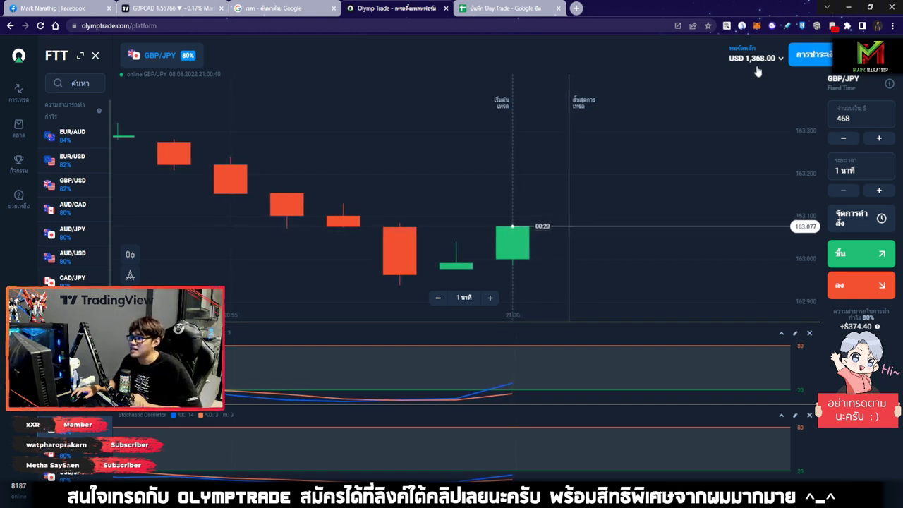
click(504, 8)
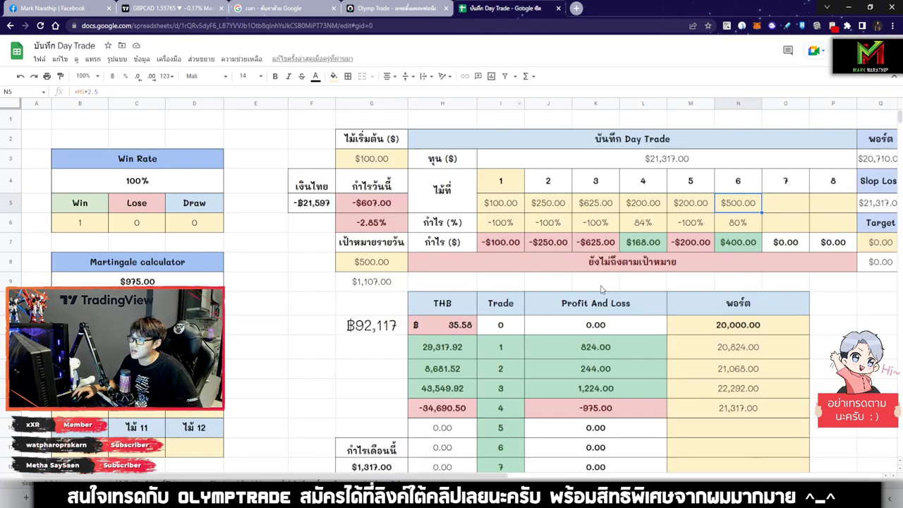
click(395, 8)
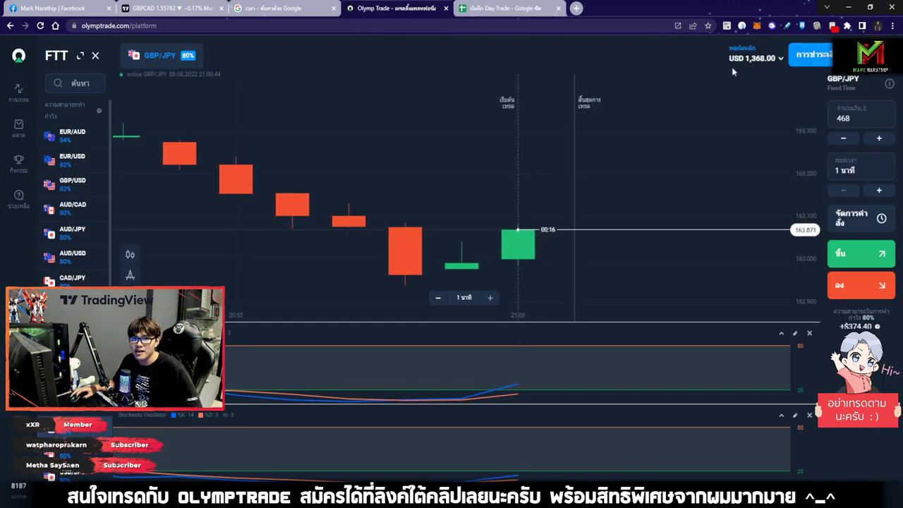
click(504, 8)
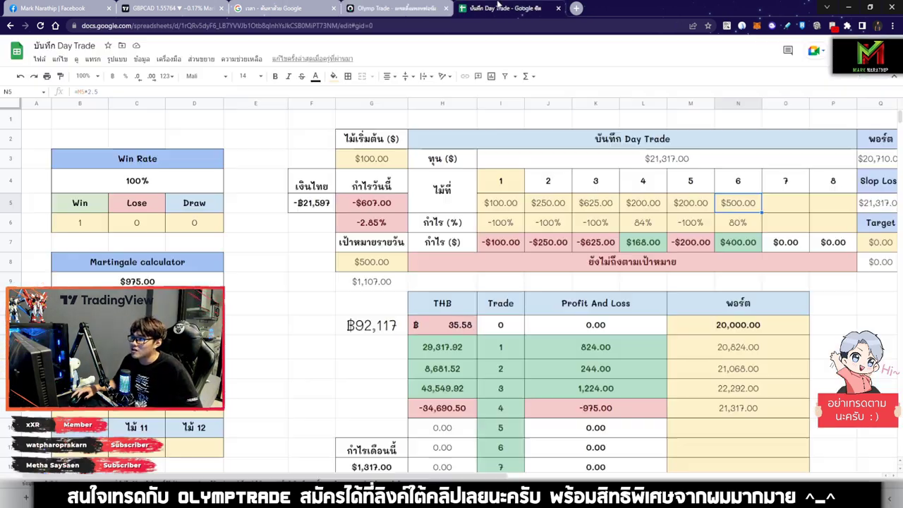
scroll(407, 237, down, 3)
click(573, 247)
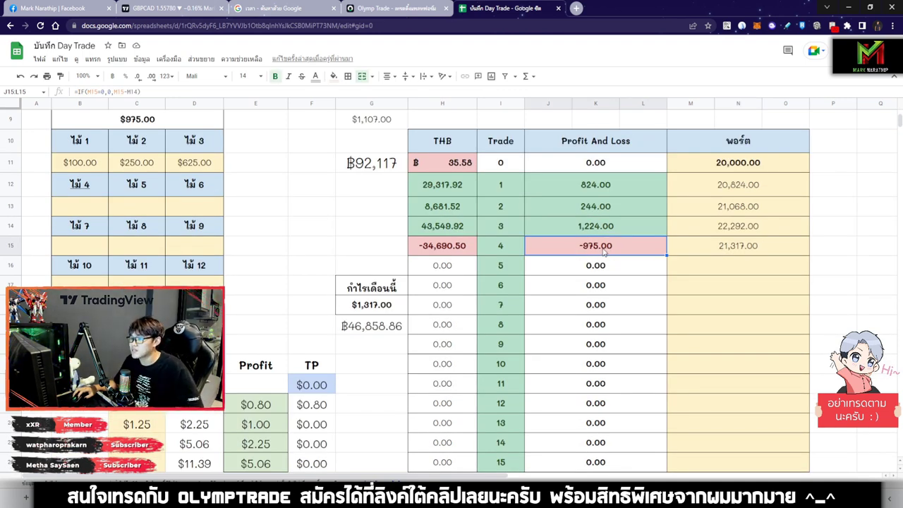
scroll(572, 252, up, 3)
click(363, 206)
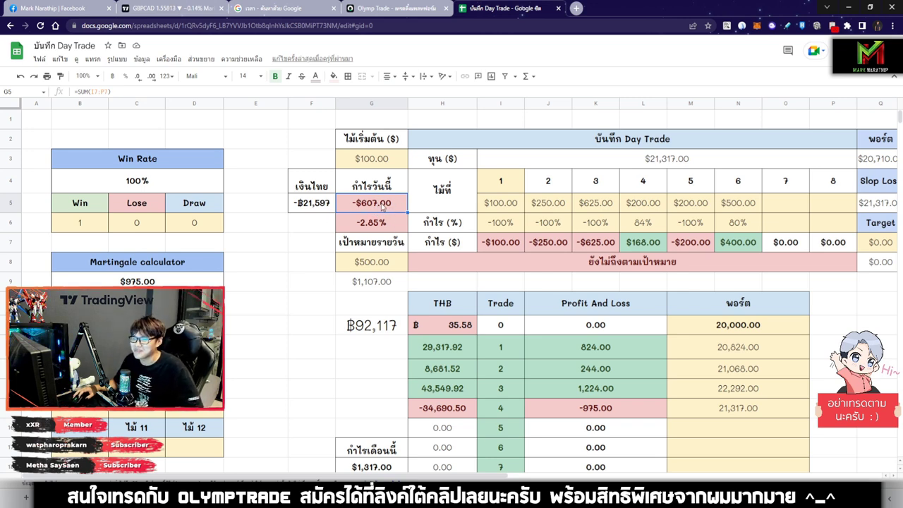
Examine the GBP/JPY rebound and both Stochastic Oscillators at a wider chart scale on Olymp Trade.
click(390, 10)
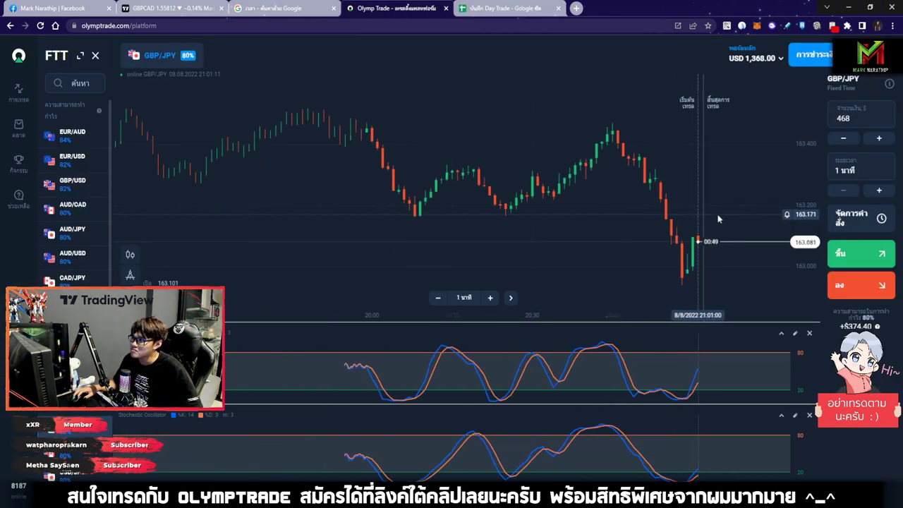
scroll(717, 219, down, 3)
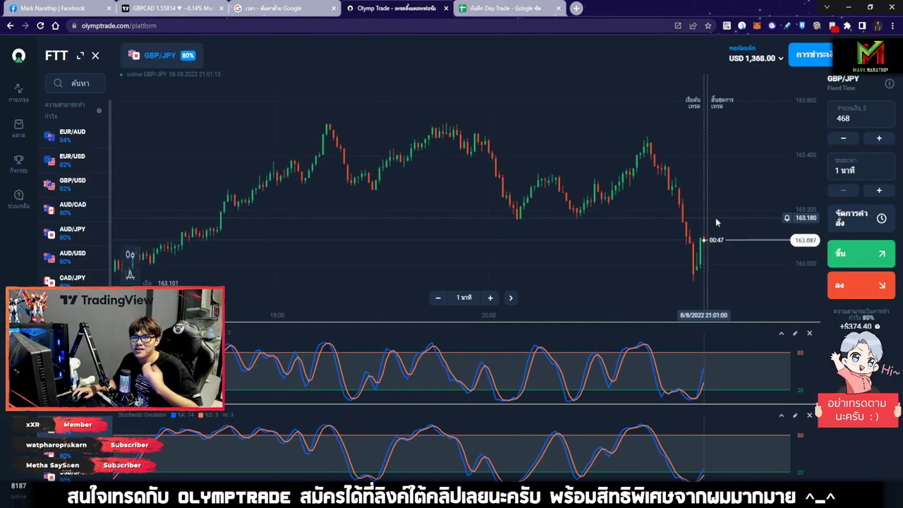
scroll(692, 210, down, 2)
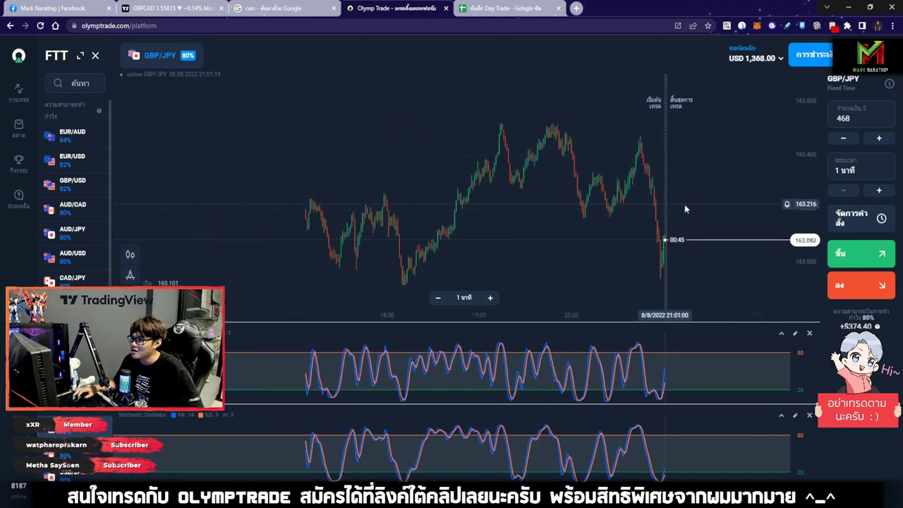
Check the fourth record's portfolio formula in the Day Trade sheet against the Olymp Trade balance and today's profit total.
key(ctrl+Tab)
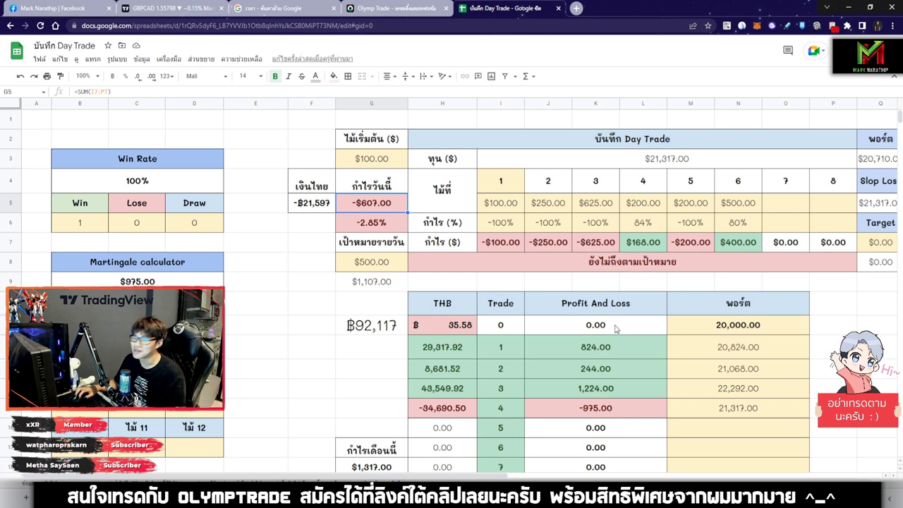
scroll(618, 329, down, 4)
scroll(775, 303, up, 3)
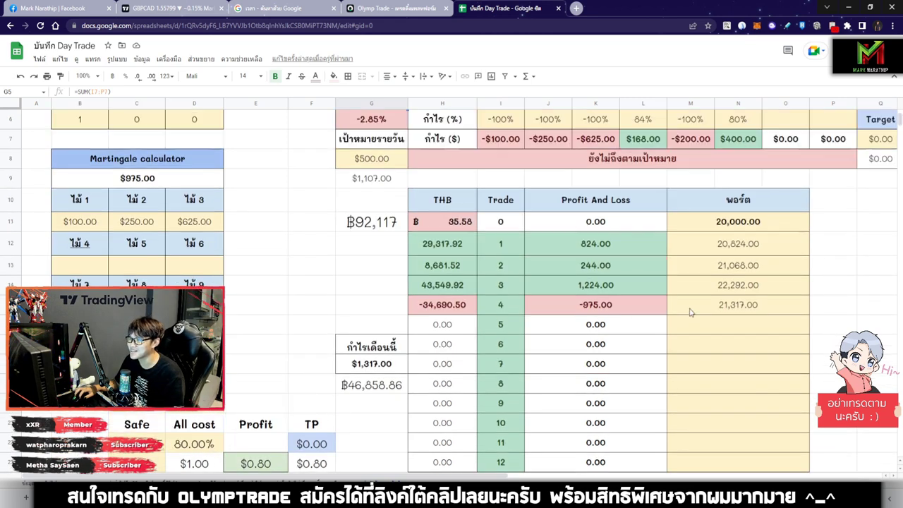
click(785, 304)
scroll(785, 304, down, 1)
click(393, 8)
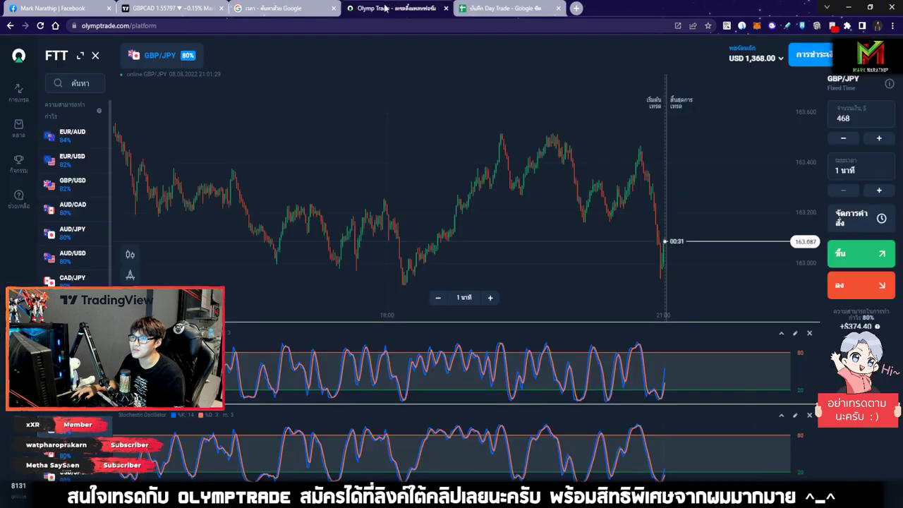
click(502, 8)
scroll(733, 305, up, 2)
scroll(733, 305, up, 1)
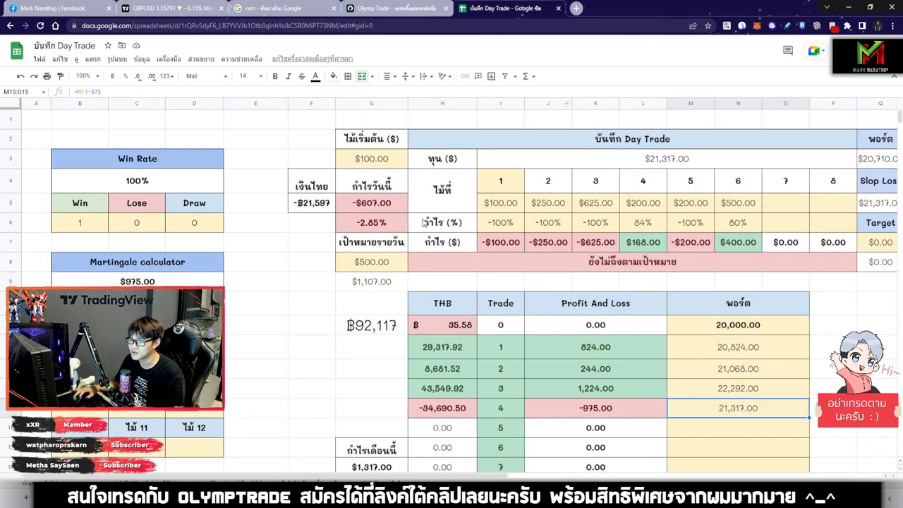
Change the fourth record's portfolio formula in M15 to =M14-607, and check its profit and loss.
scroll(734, 305, down, 3)
double_click(728, 247)
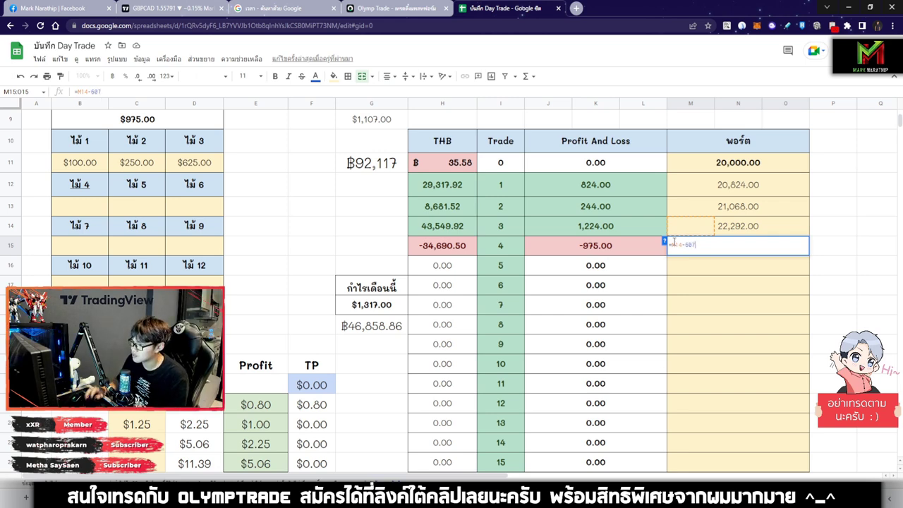
text(607)
key(Return)
click(600, 255)
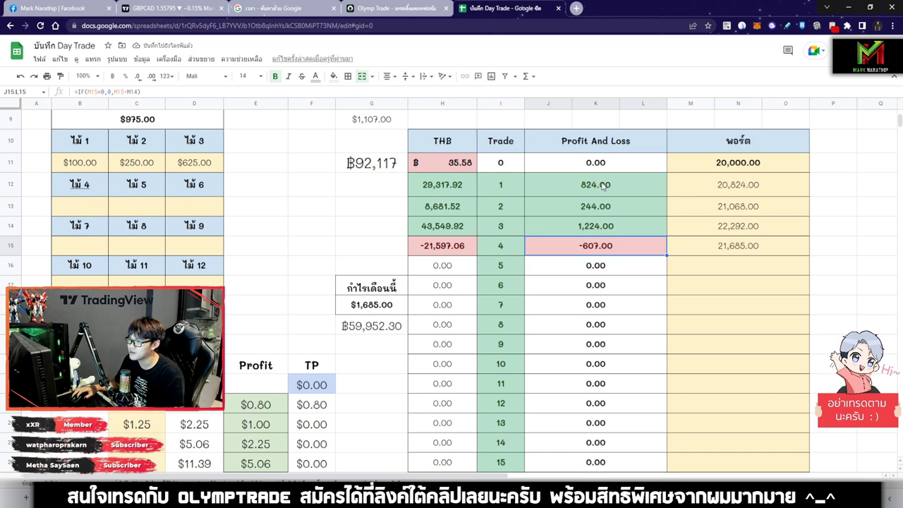
Review the profit and loss of the four trade records in J12:L15 and the monthly profit total in G18.
click(619, 206)
click(624, 194)
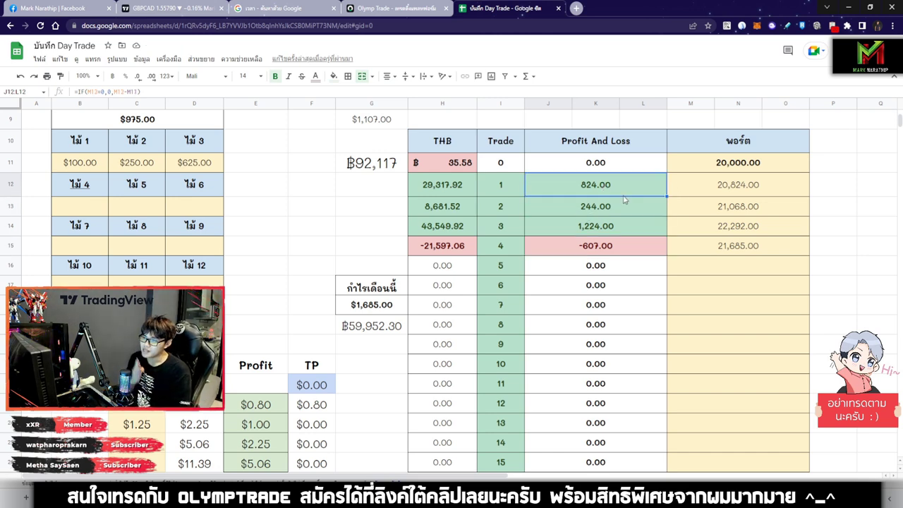
drag(617, 195, 609, 246)
drag(619, 185, 601, 226)
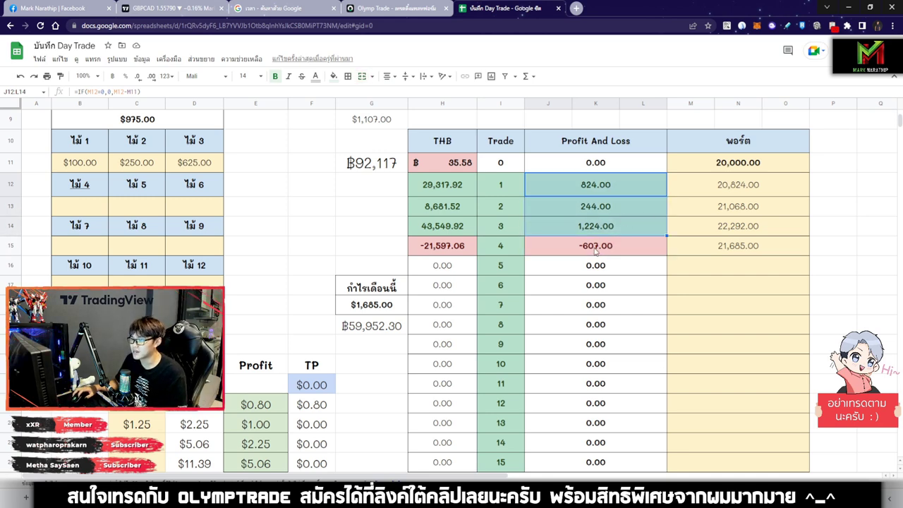
click(624, 251)
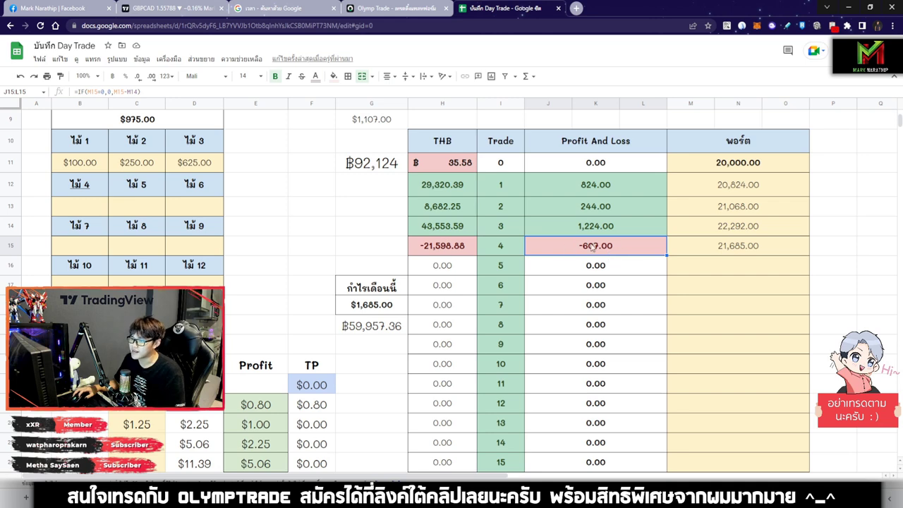
drag(593, 189, 594, 246)
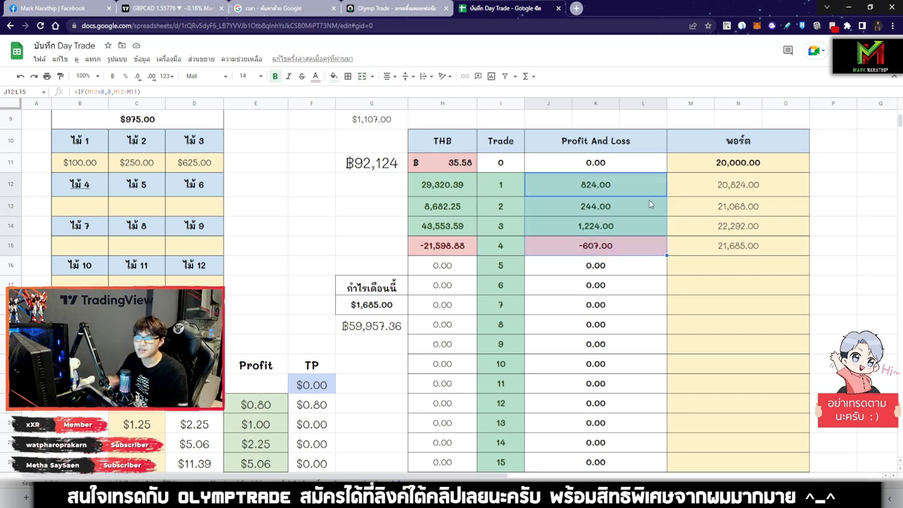
scroll(599, 205, down, 2)
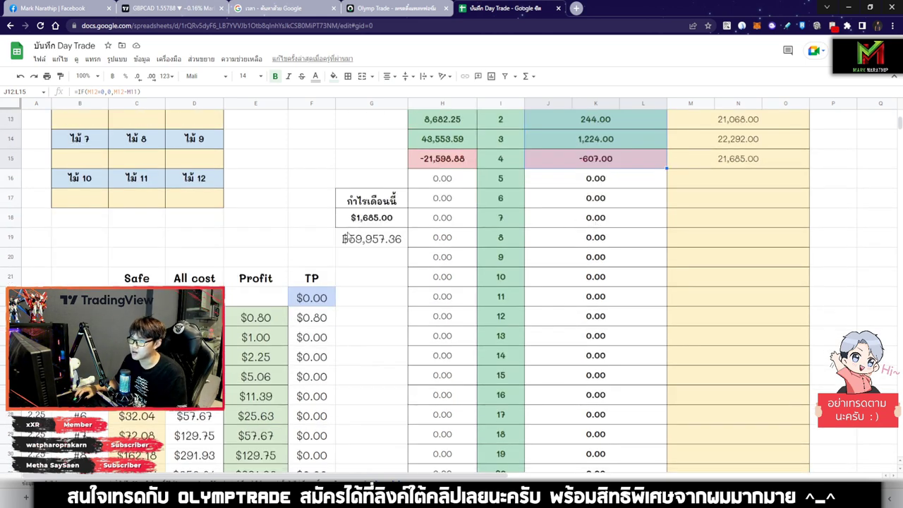
click(362, 221)
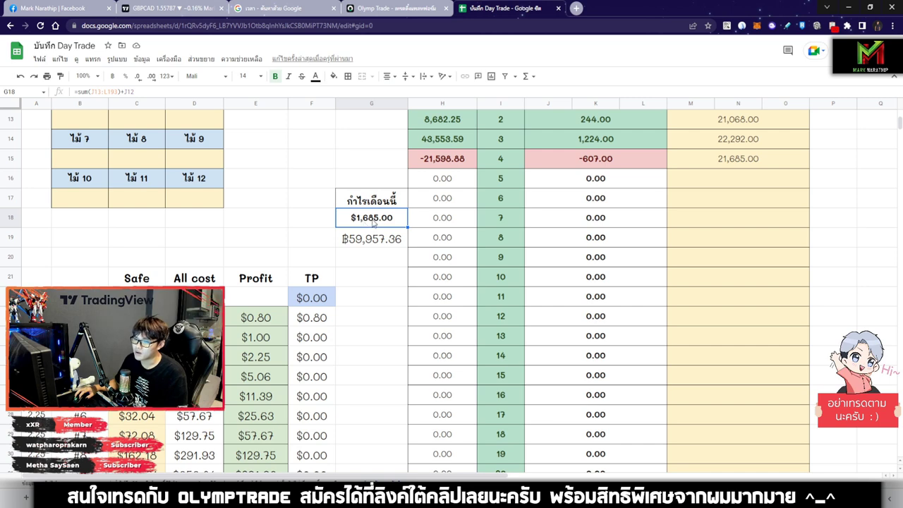
scroll(374, 226, down, 1)
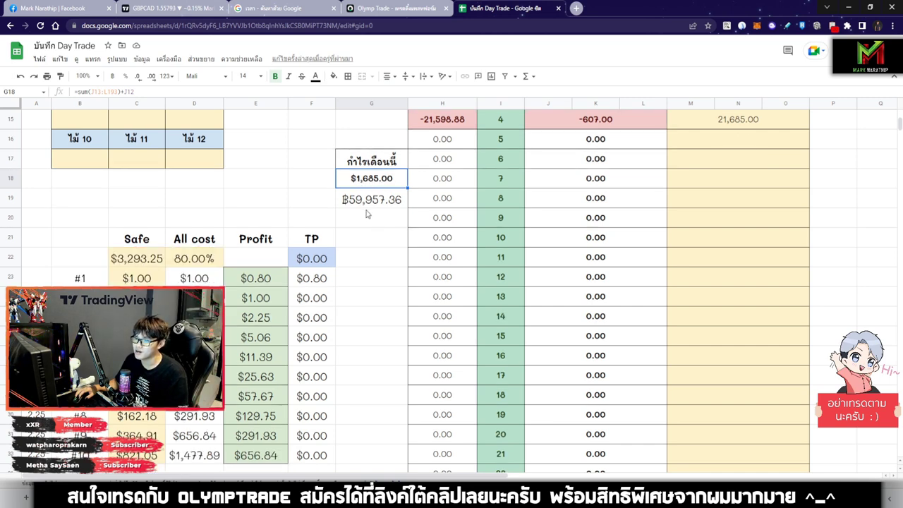
Try 21,317.00 as the fourth record's portfolio value in M15, check the monthly profit in G18, and undo the change.
scroll(624, 248, up, 3)
click(620, 232)
key(Right)
text(21,317.00)
key(Left)
scroll(536, 239, down, 1)
click(372, 255)
scroll(364, 229, down, 1)
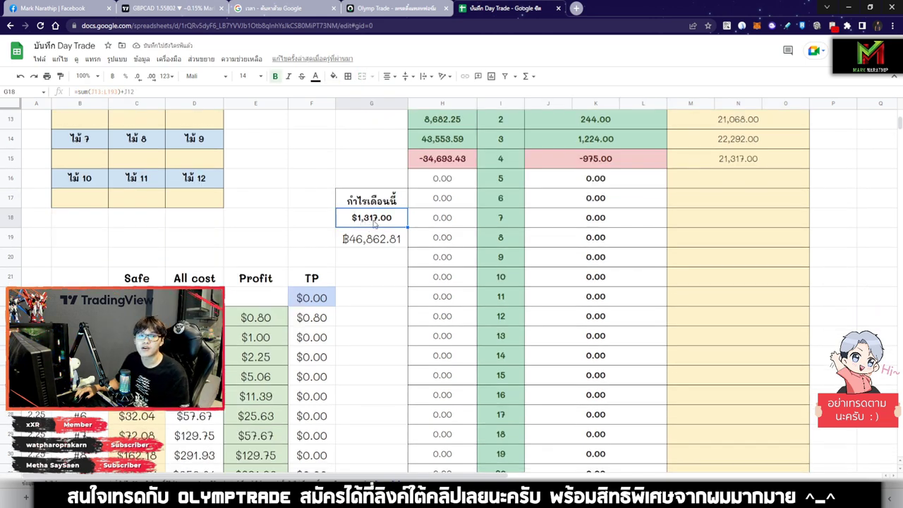
key(ctrl+z)
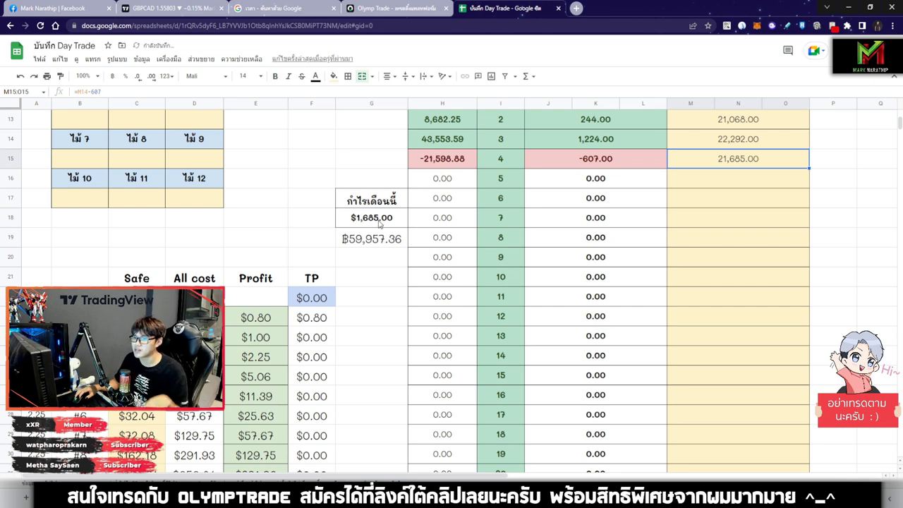
Compare the monthly profit in dollars and in baht with the fourth record's profit and loss.
click(376, 225)
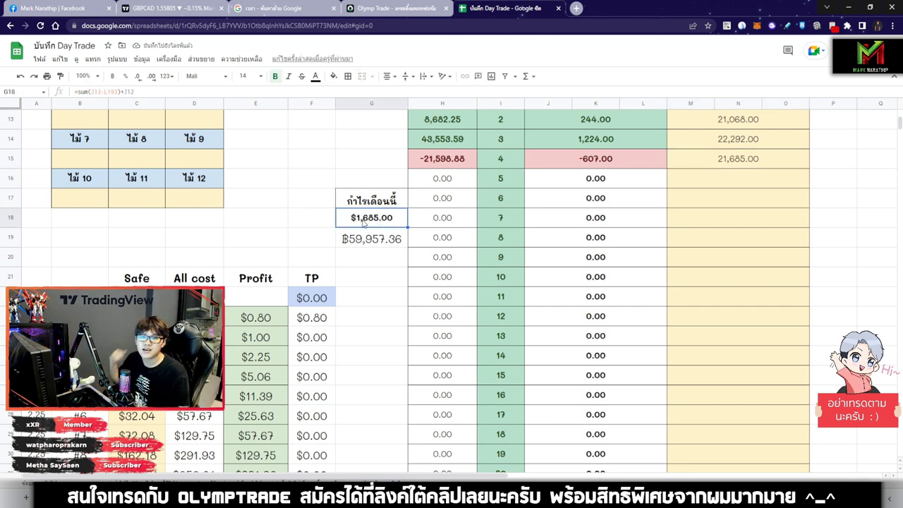
click(596, 159)
scroll(635, 205, up, 1)
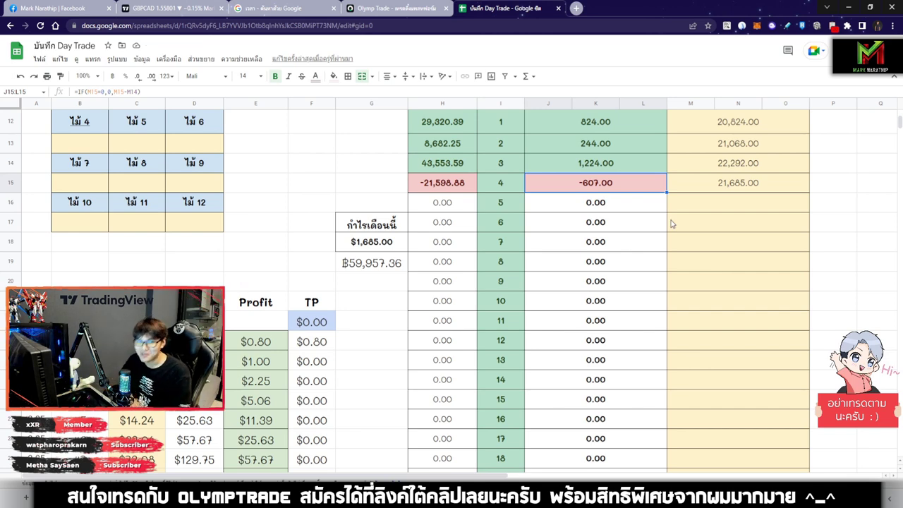
scroll(671, 224, down, 1)
click(374, 222)
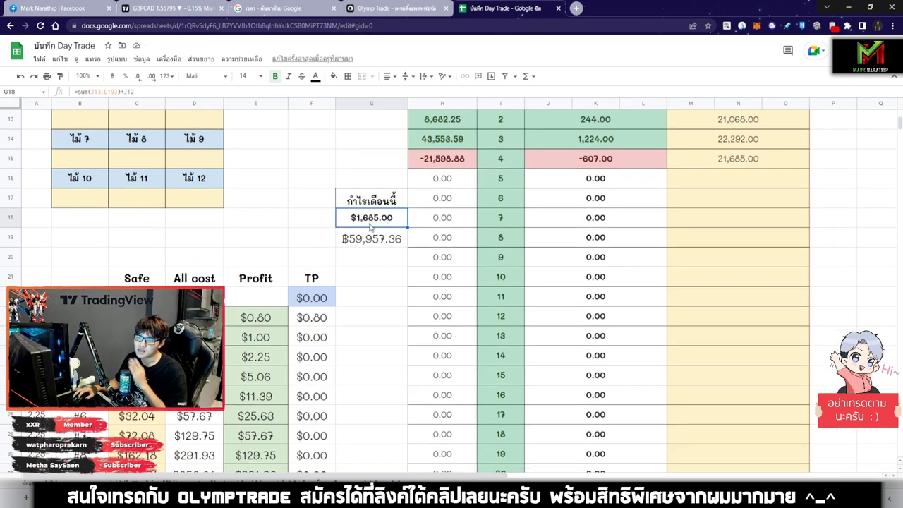
click(376, 239)
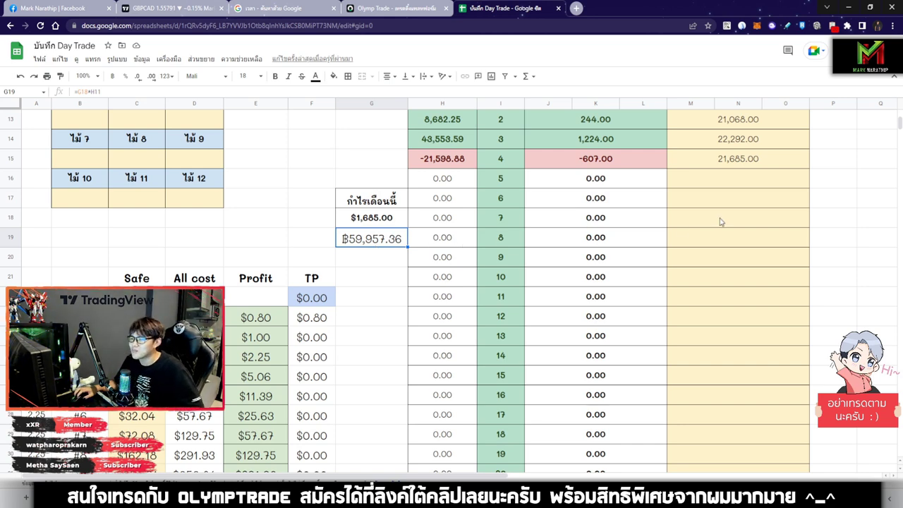
Compare today's profit and six-trade log in the Day Trade sheet with the account balance on Olymp Trade.
scroll(725, 240, up, 3)
scroll(725, 240, up, 3)
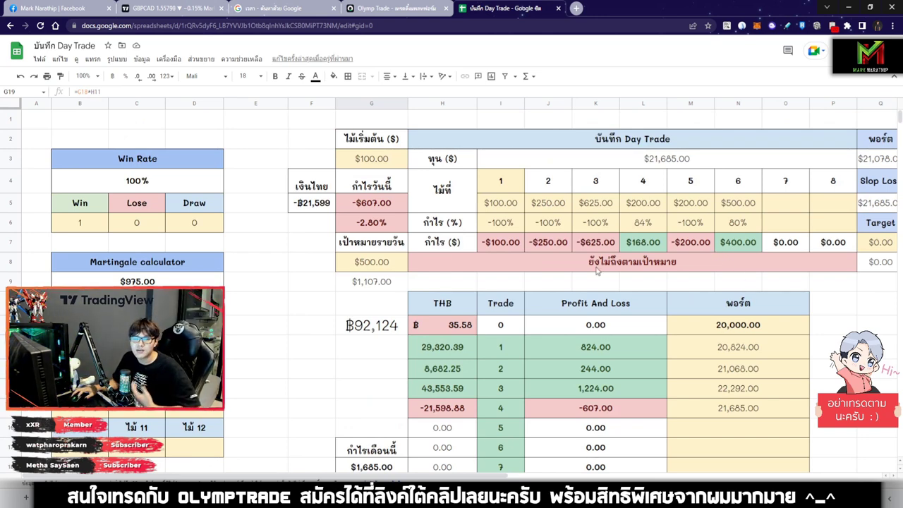
key(ctrl+shift+Tab)
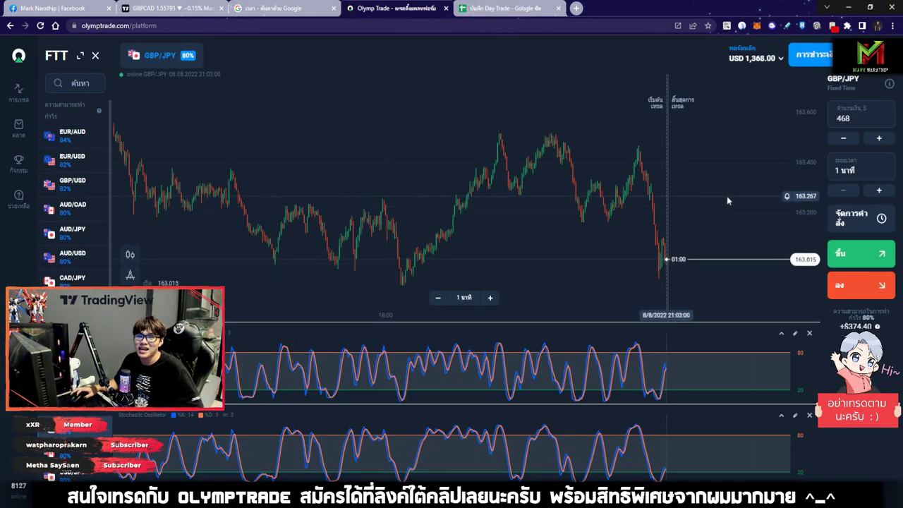
key(ctrl+Tab)
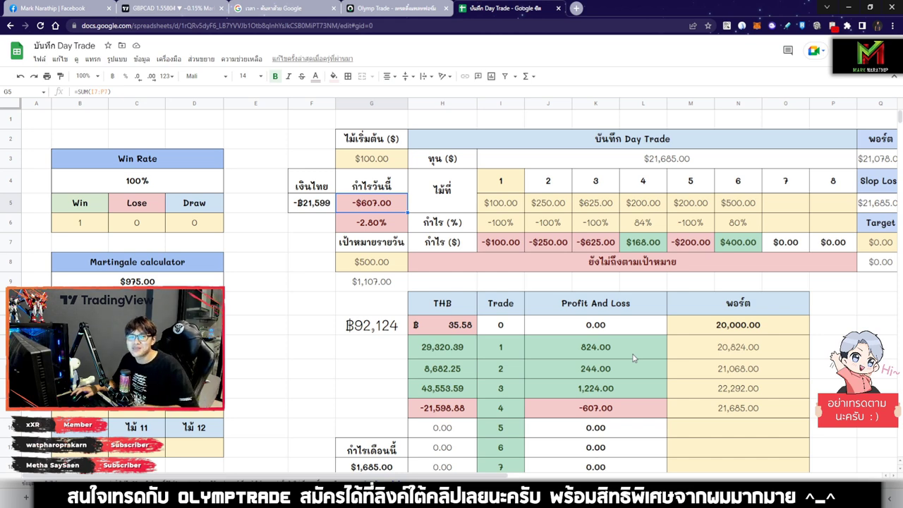
Review the fourth record's profit and loss, the fifth record's empty portfolio cell, and the day's trade summary in the Day Trade sheet.
scroll(718, 363, down, 2)
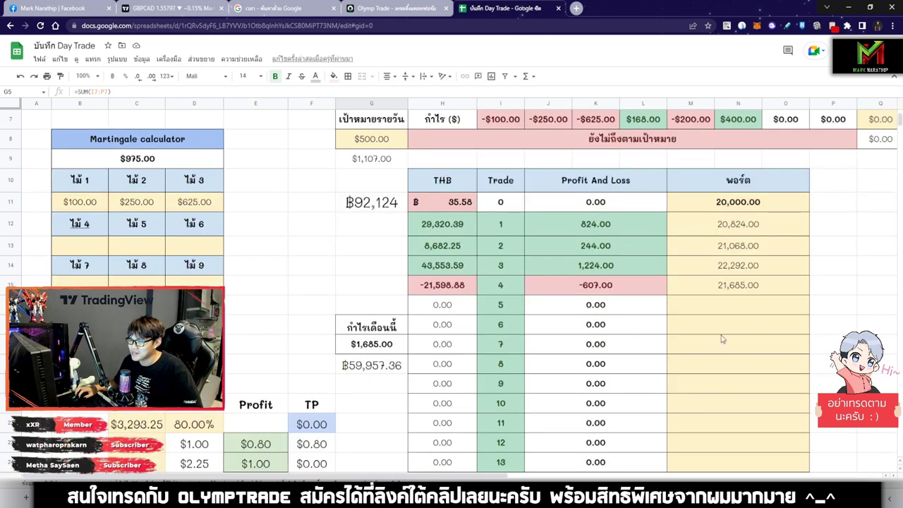
scroll(708, 318, down, 2)
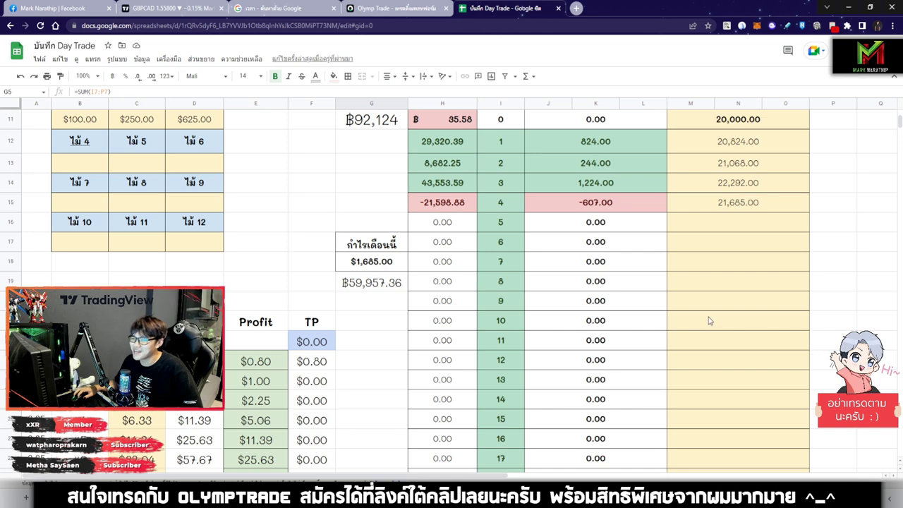
click(604, 209)
click(720, 222)
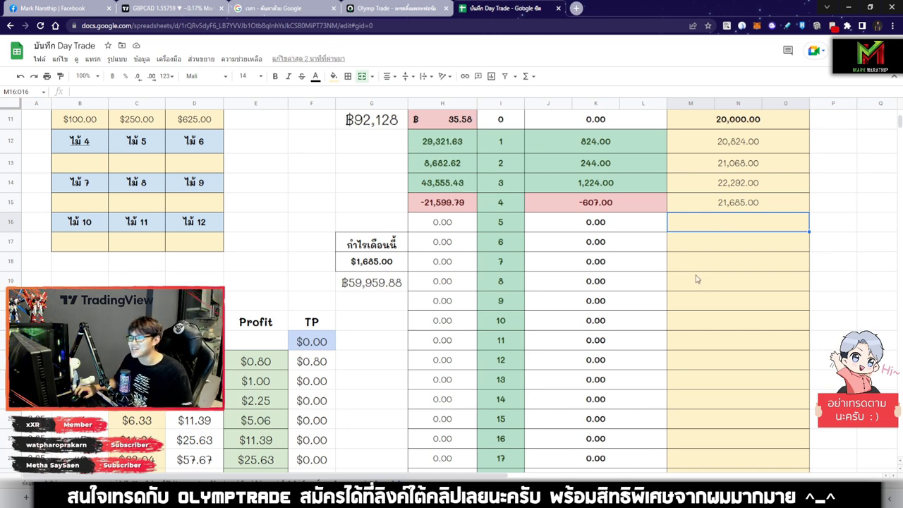
scroll(703, 281, up, 4)
click(740, 282)
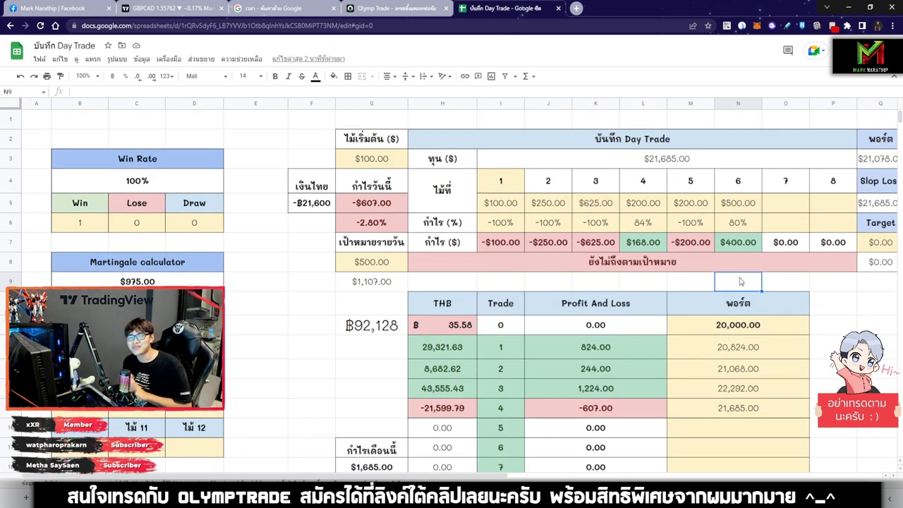